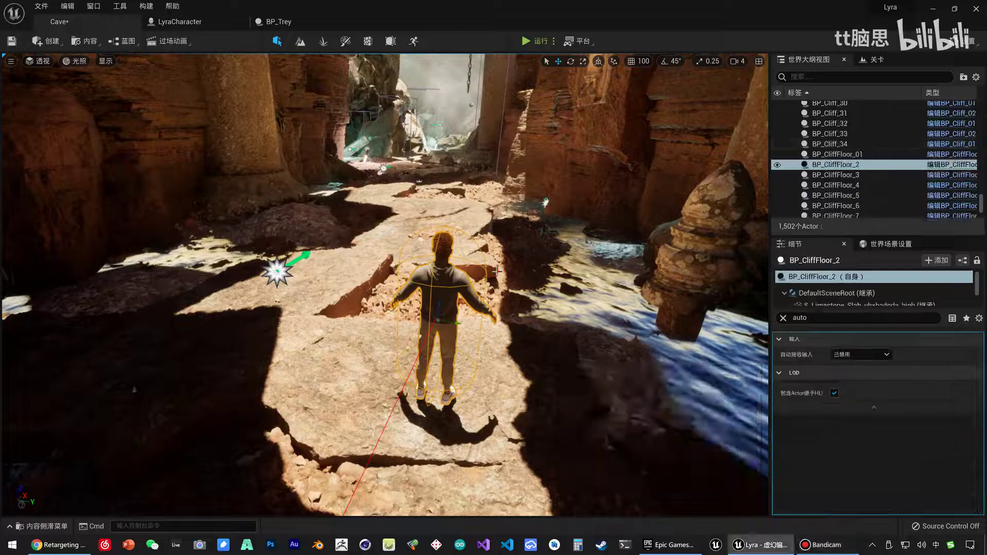
Filter LyraCharacter's Details by 'auto' and change Auto Possess Player from Disabled to Player 0.
left_click(440, 289)
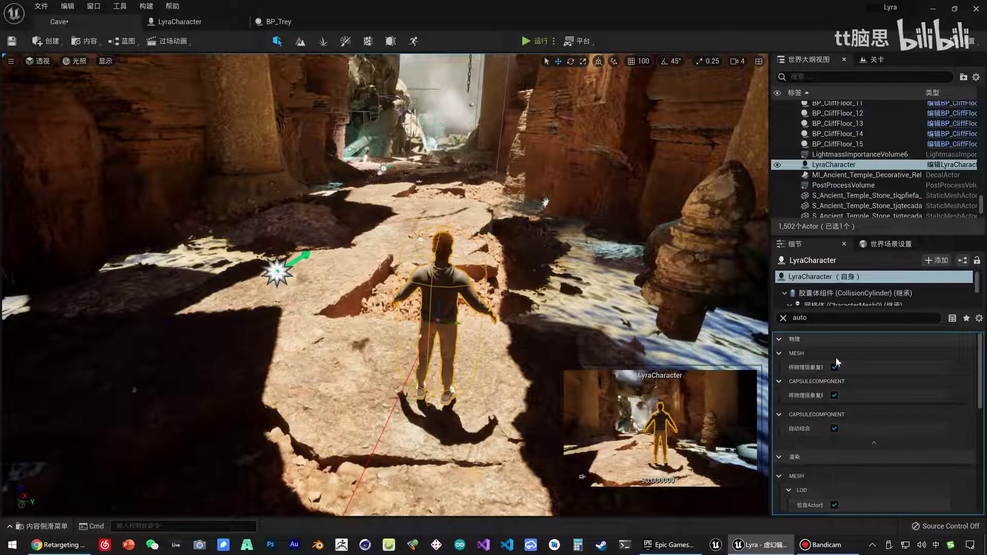
left_click(838, 319)
scroll(831, 407, "down", 3)
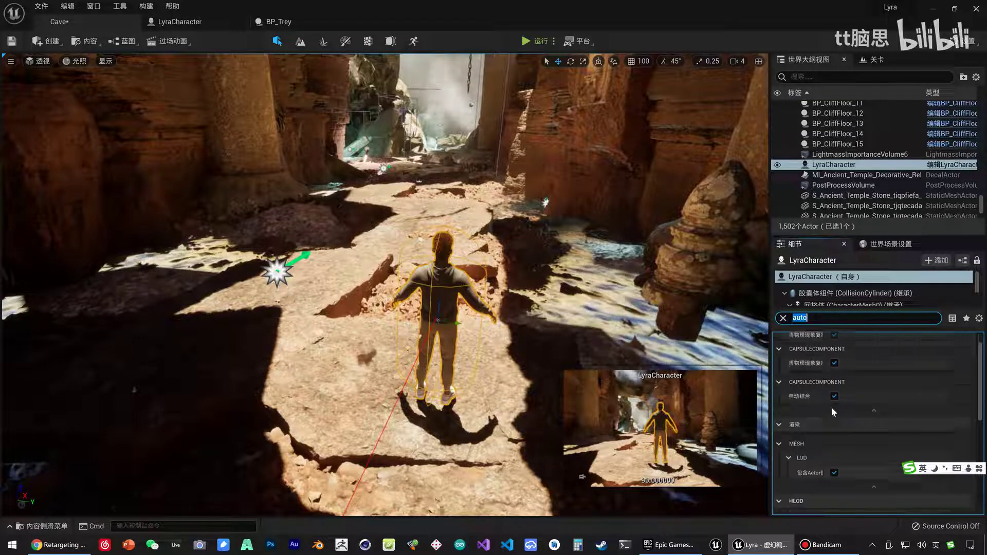
scroll(831, 408, "down", 3)
scroll(830, 412, "down", 3)
scroll(826, 418, "down", 3)
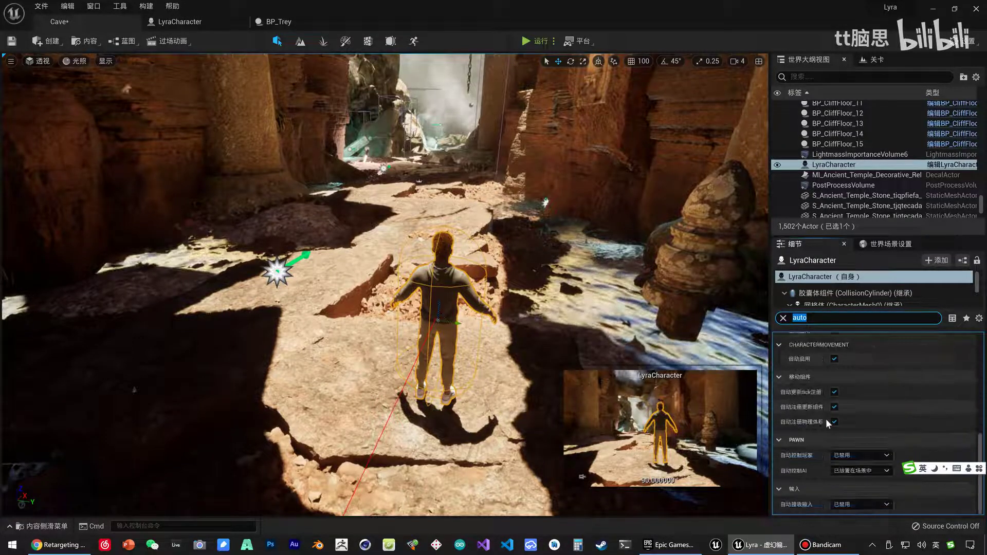
left_click(858, 455)
left_click(837, 377)
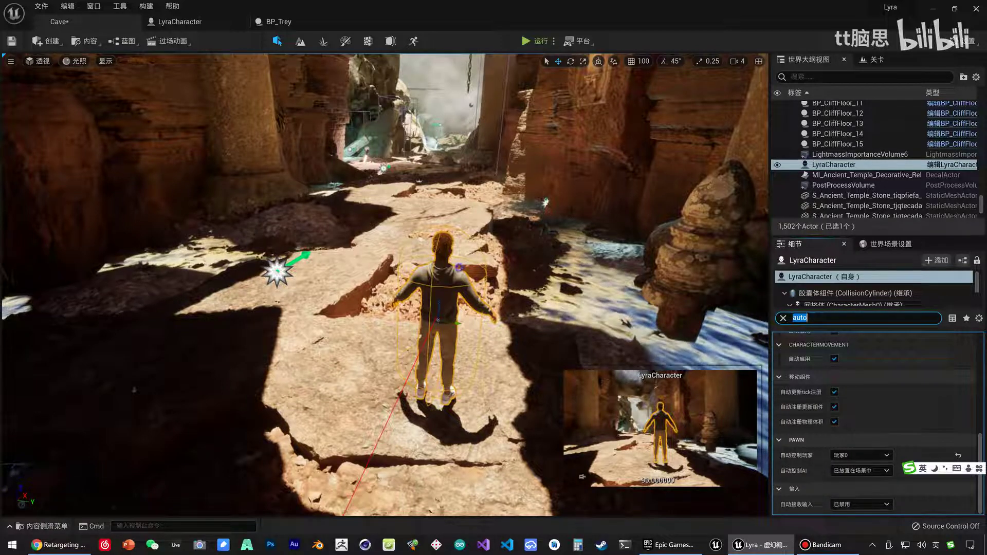
right_click_drag(471, 268, 472, 269)
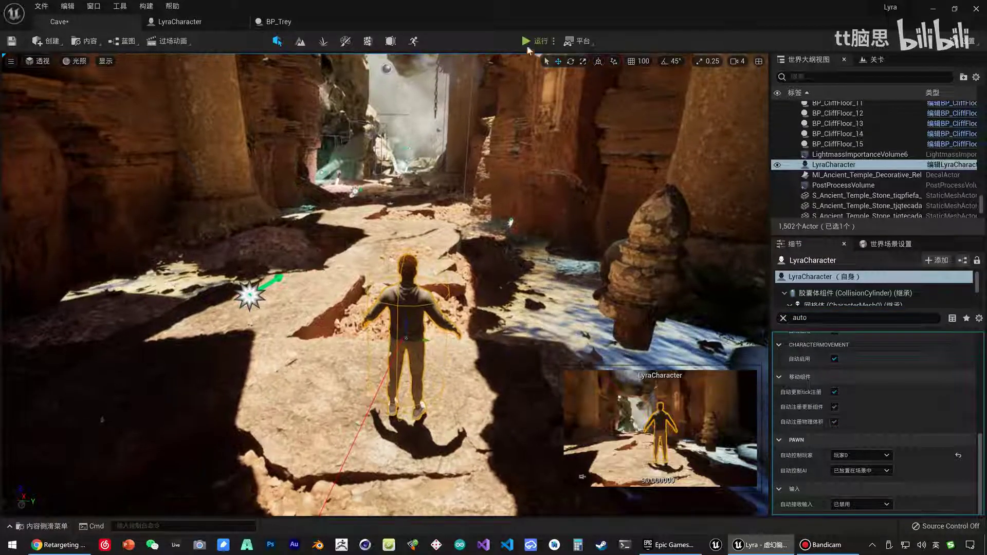
Play-test the Cave level, stop with Esc, then select and frame LyraCharacter with F.
left_click(532, 37)
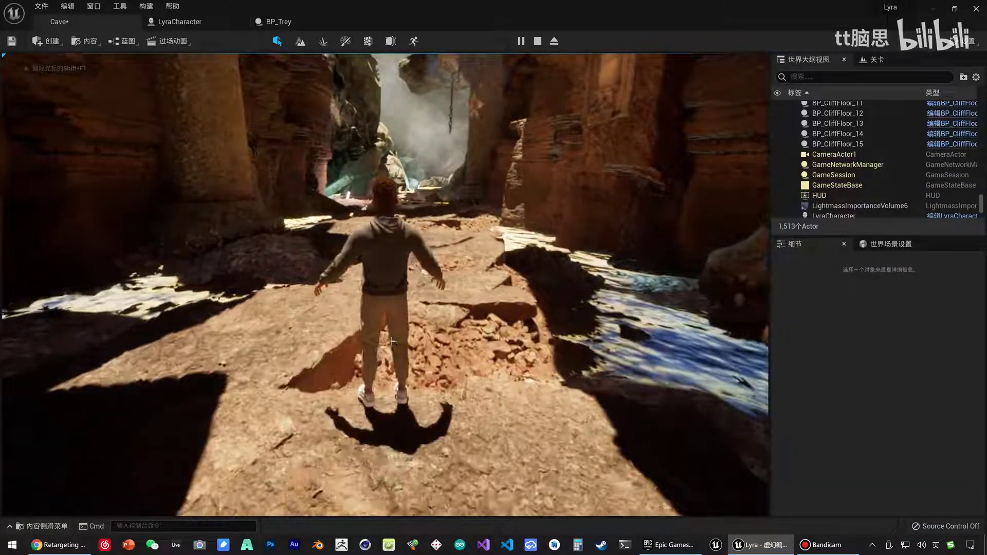
key("Escape")
left_click(410, 308)
key("f")
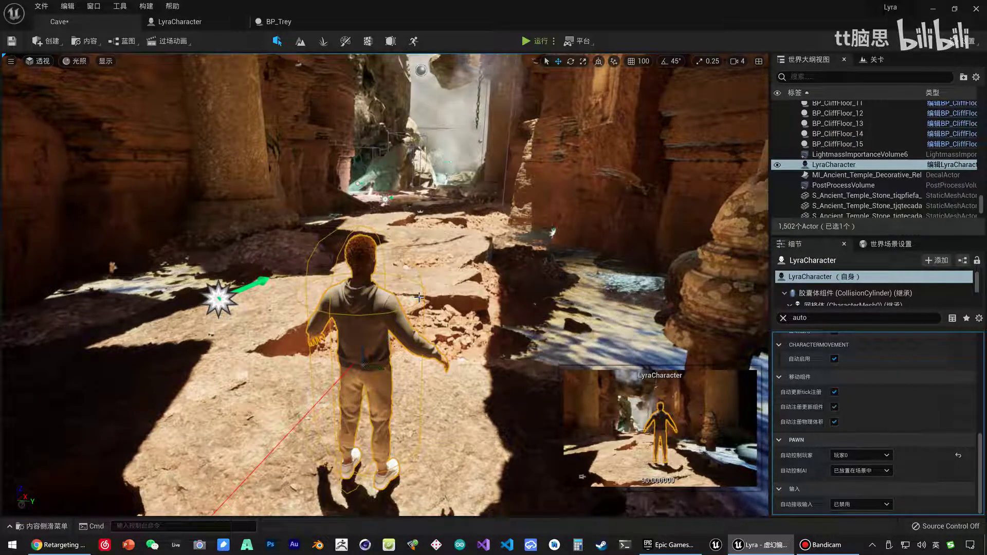
middle_click_drag(373, 299, 461, 309)
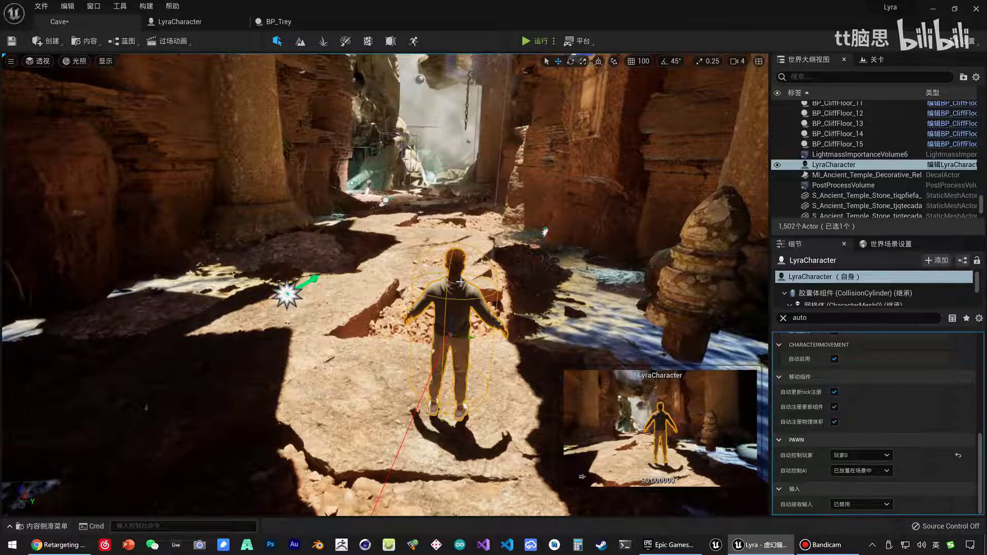
In the Content Drawer, browse to _Lyra/Characters/Lyra to show the LyraCharacter asset.
key("ctrl+space")
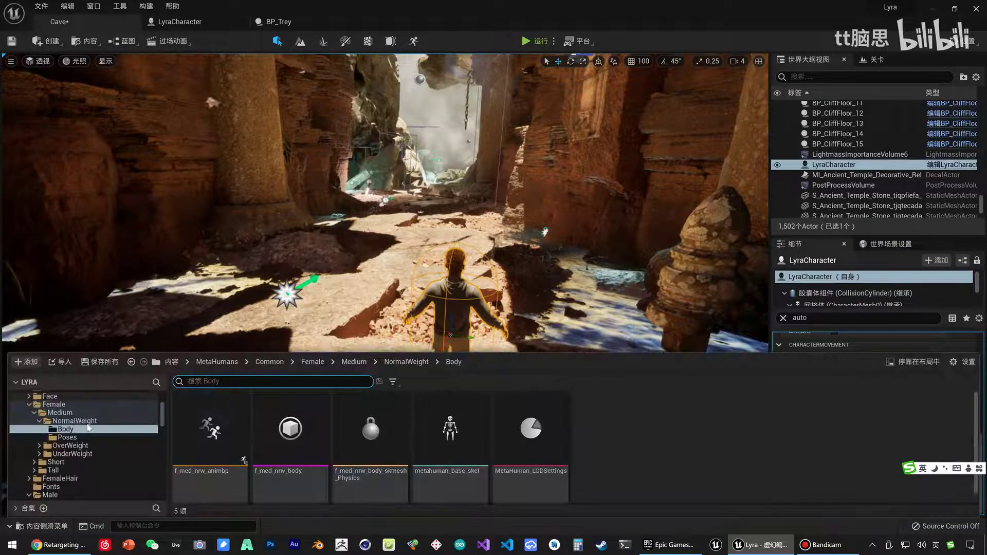
scroll(82, 422, "up", 5)
scroll(82, 422, "up", 2)
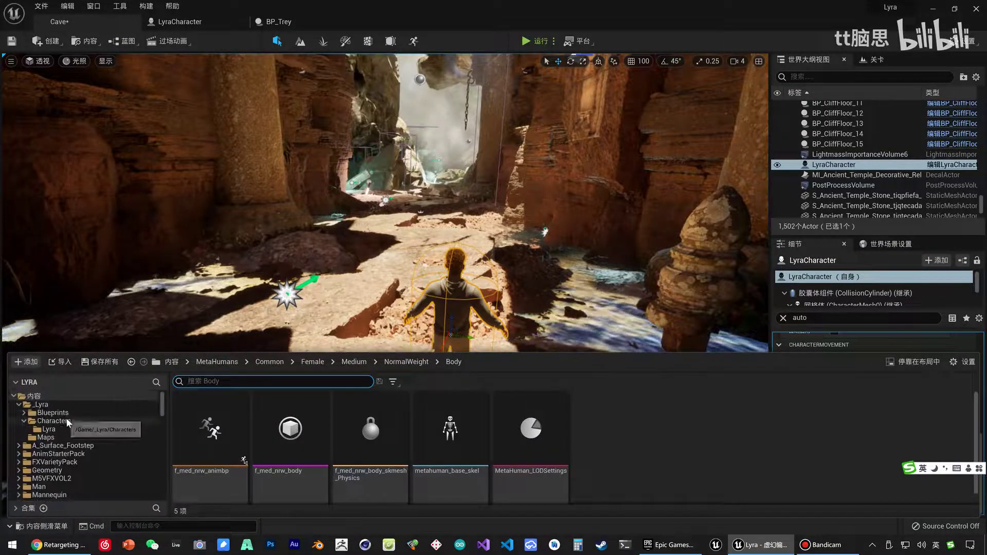
left_click(66, 418)
left_click(20, 406)
left_click(19, 405)
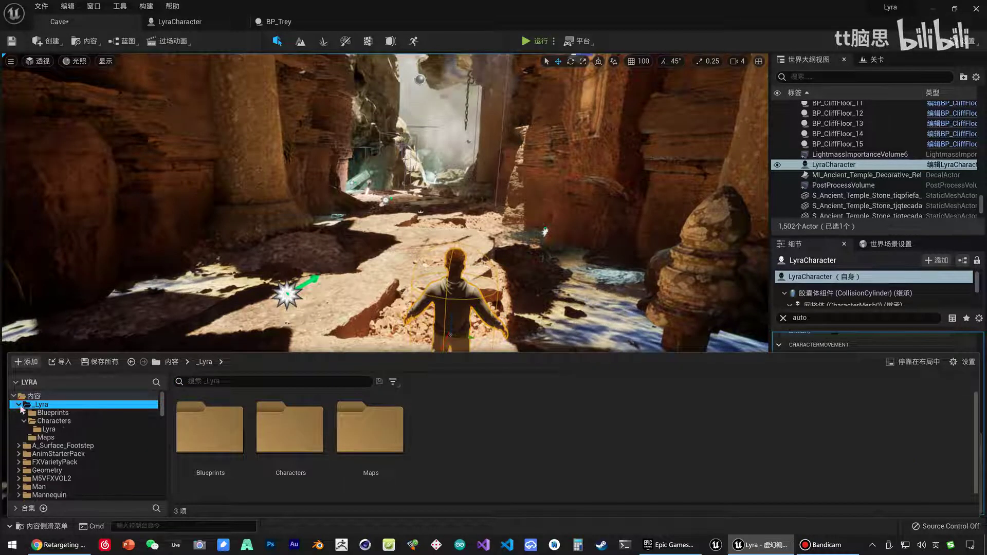
left_click(23, 421)
left_click(51, 420)
left_click(51, 429)
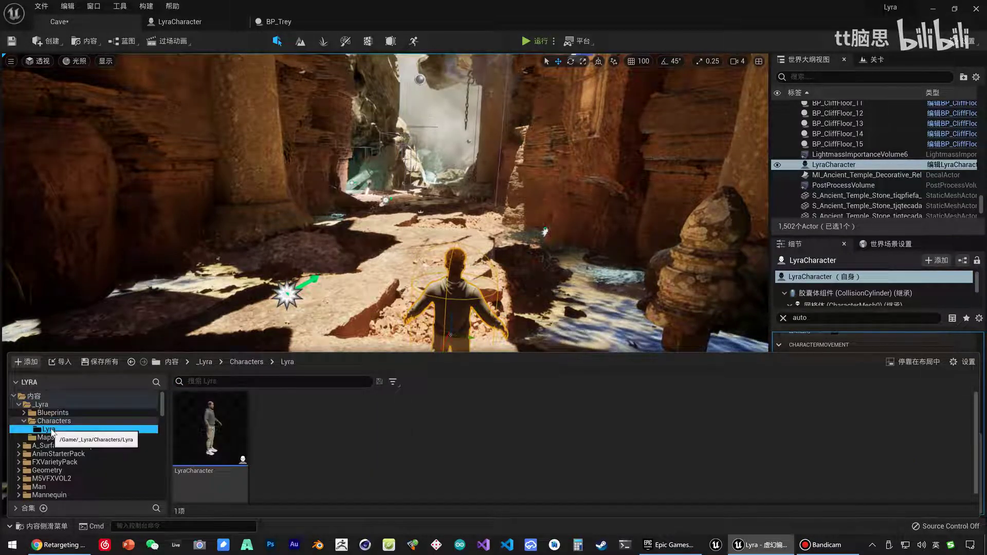
left_click(412, 273)
left_click(456, 276)
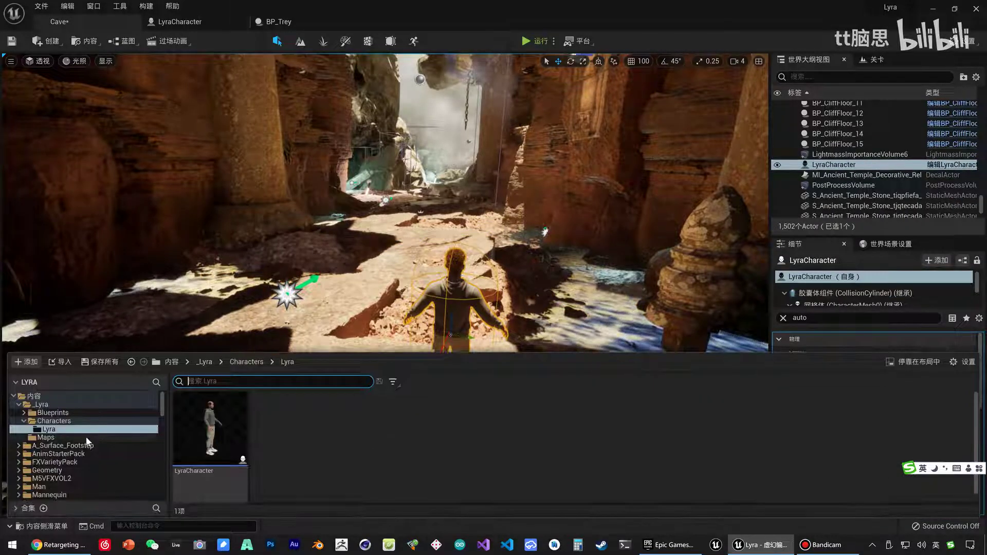
scroll(86, 436, "down", 3)
Navigate MetaHumans/Common/Female/Medium/NormalWeight/Body and select metahuman_base_skel.
left_click(63, 445)
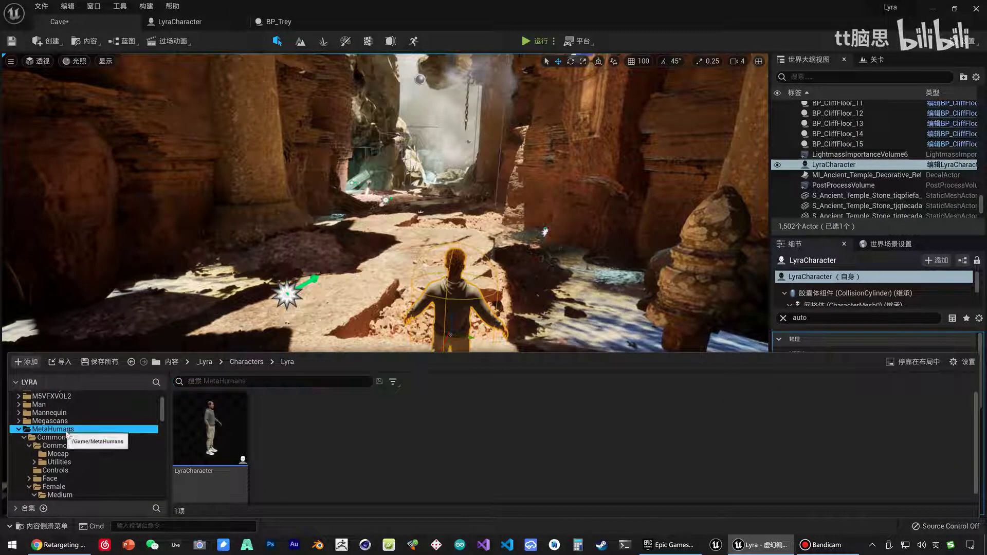
left_click(29, 446)
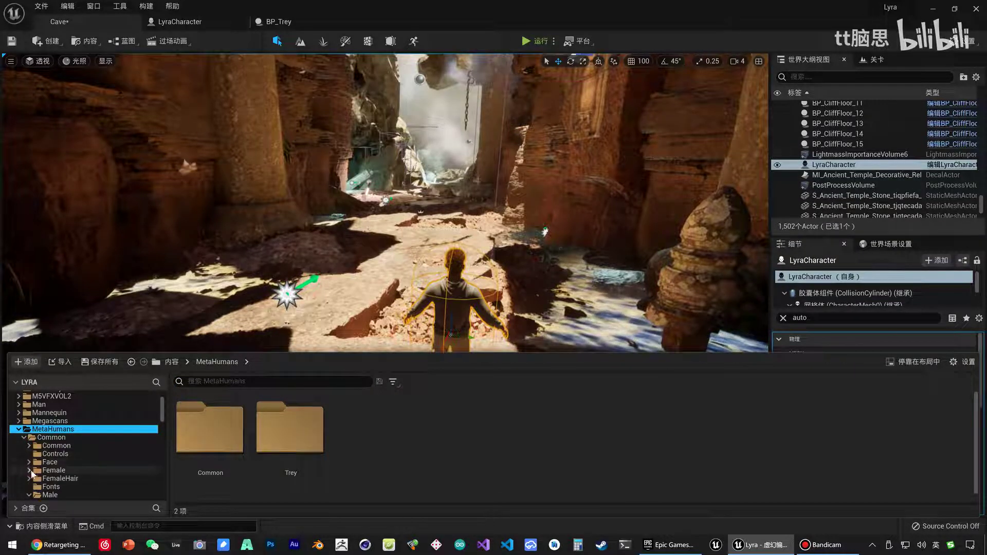
scroll(33, 467, "down", 1)
scroll(33, 468, "down", 1)
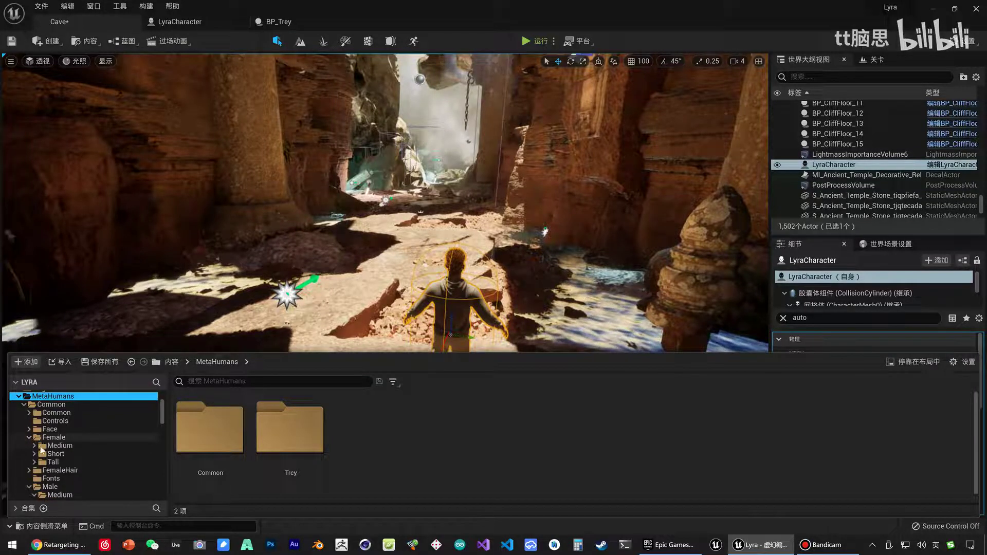
left_click(37, 453)
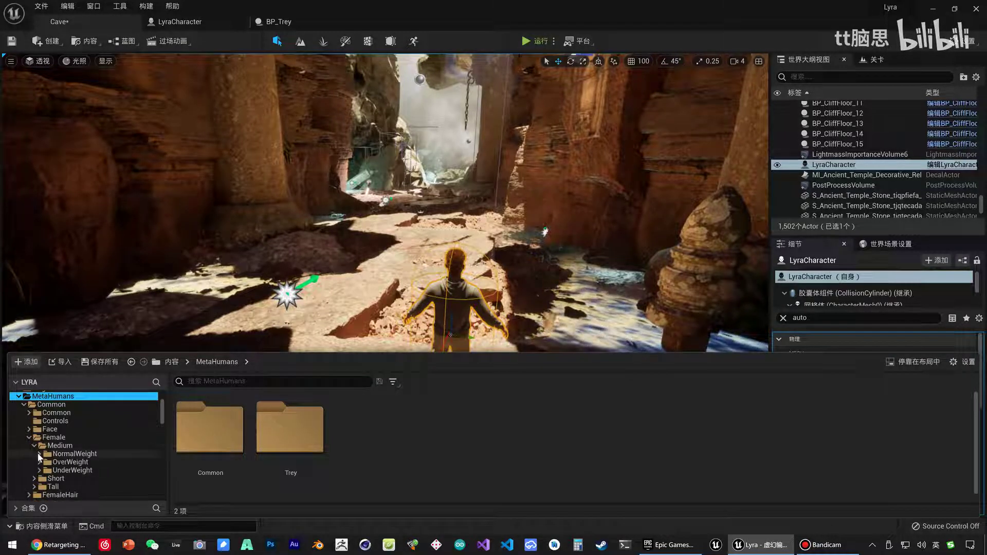
left_click(40, 454)
left_click(65, 462)
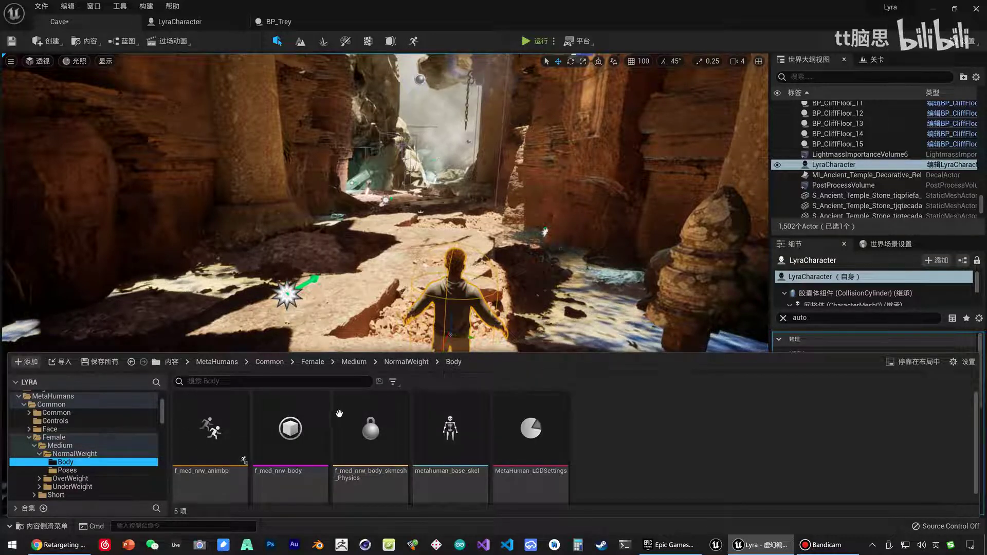
left_click(468, 441)
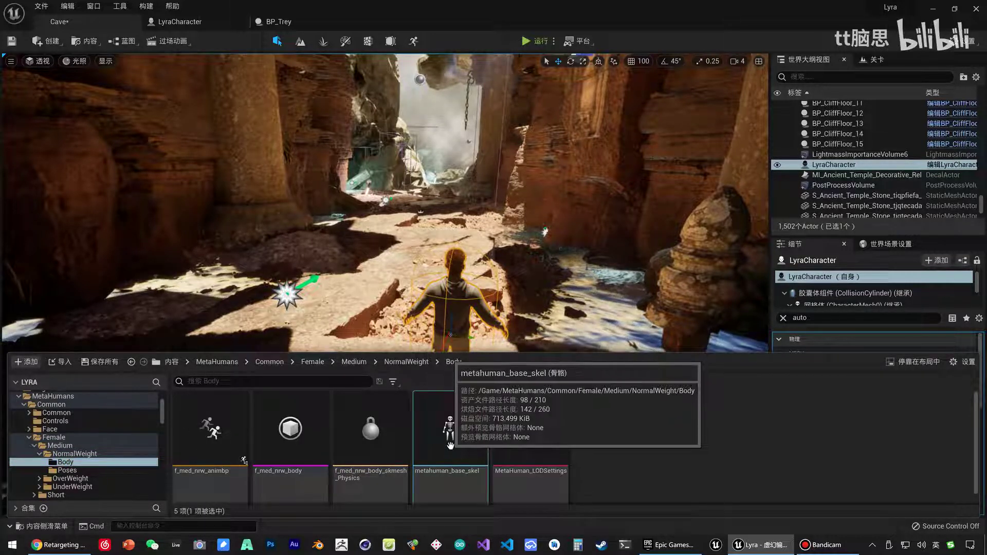
Open metahuman_base_skel and set the preview to Character > Bones > All Hierarchy.
double_click(451, 446)
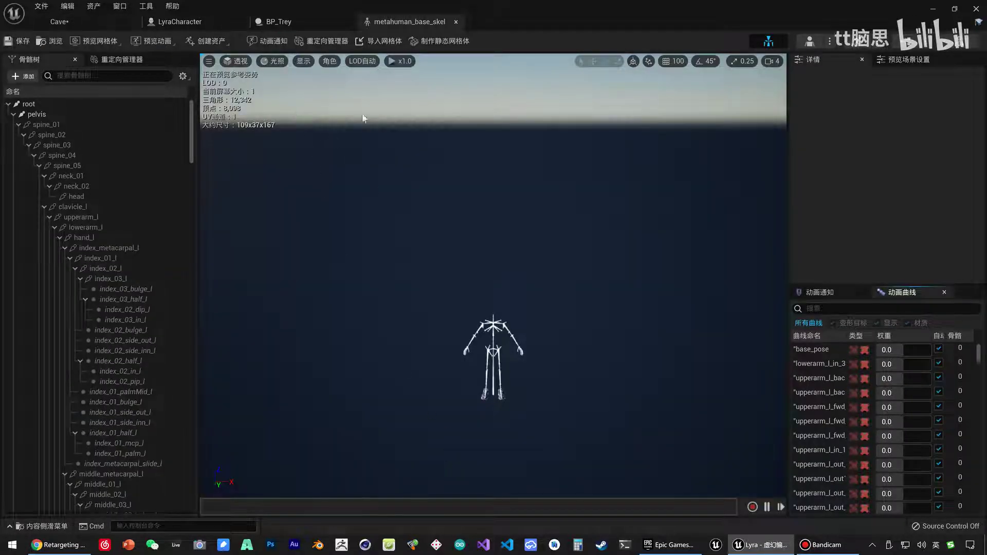
left_click(331, 63)
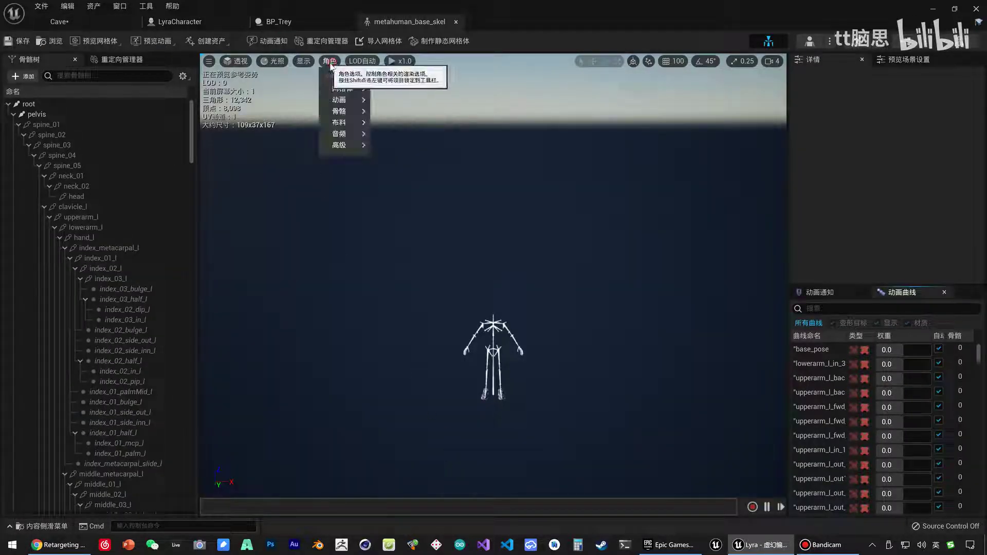
mouse_move(347, 111)
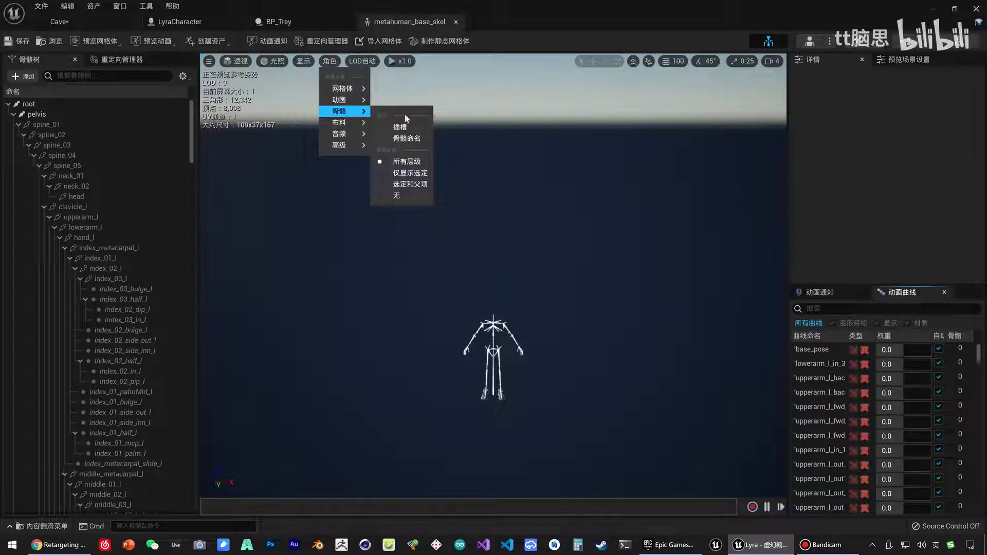
left_click(410, 162)
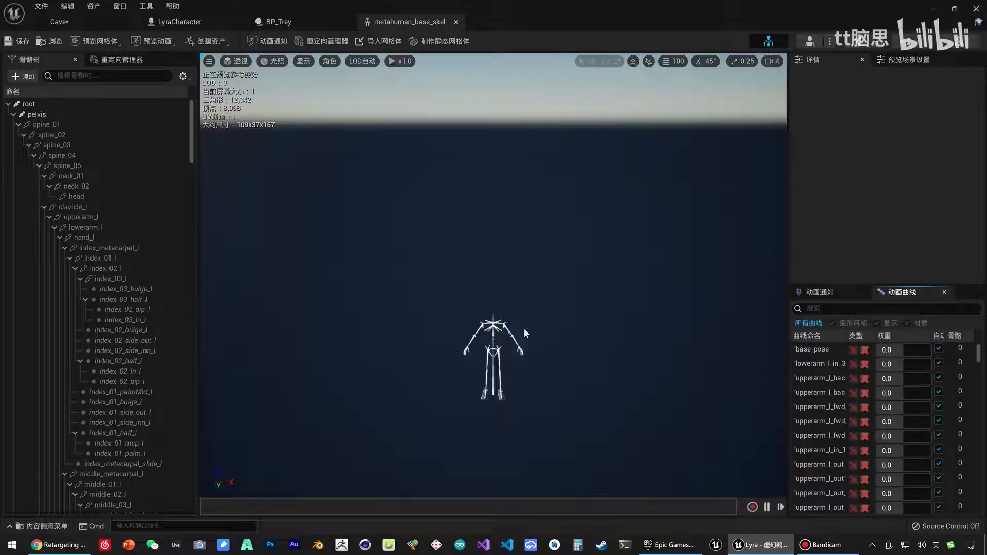
In Retarget Manager, assign the Humanoid rig to metahuman_base_skel and review its bone mapping.
left_click(130, 62)
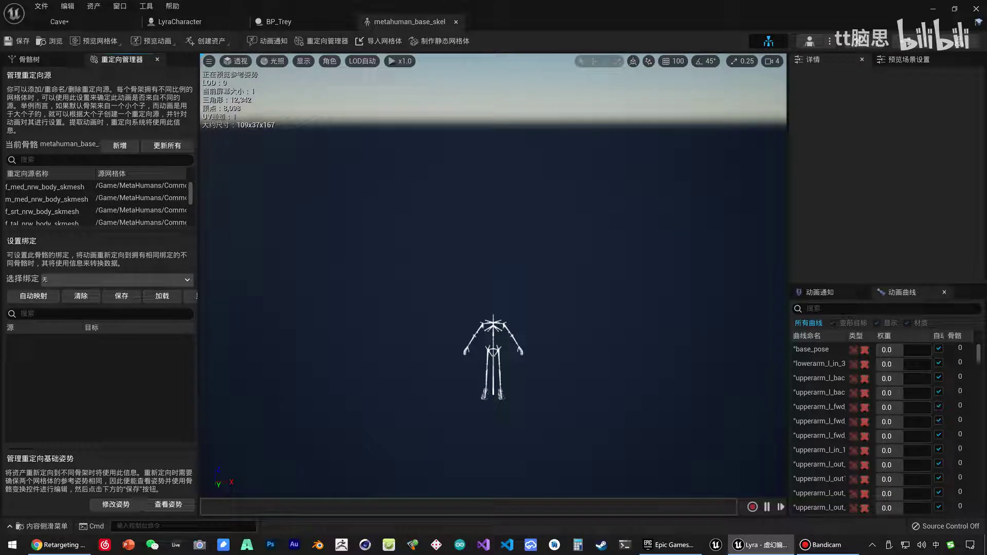
left_click(163, 297)
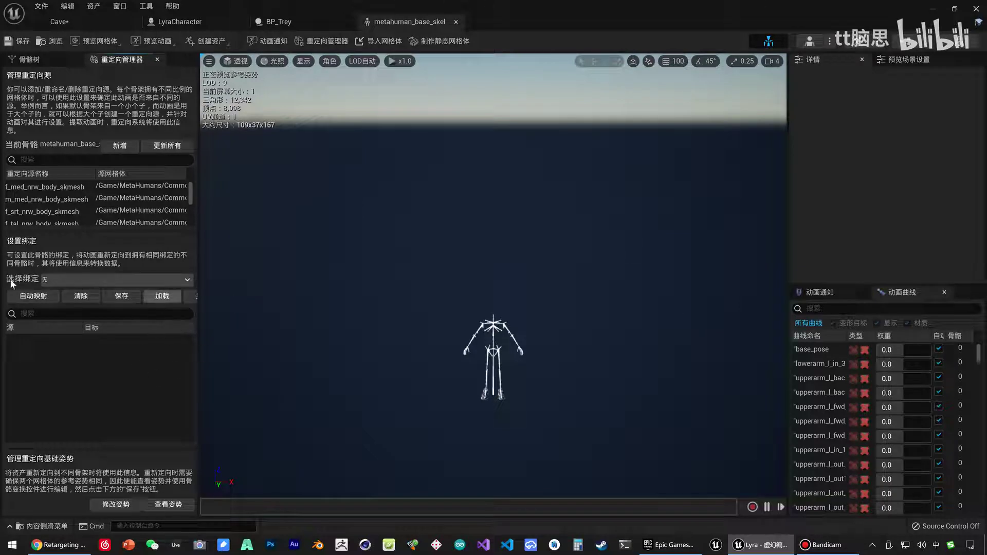
left_click(63, 279)
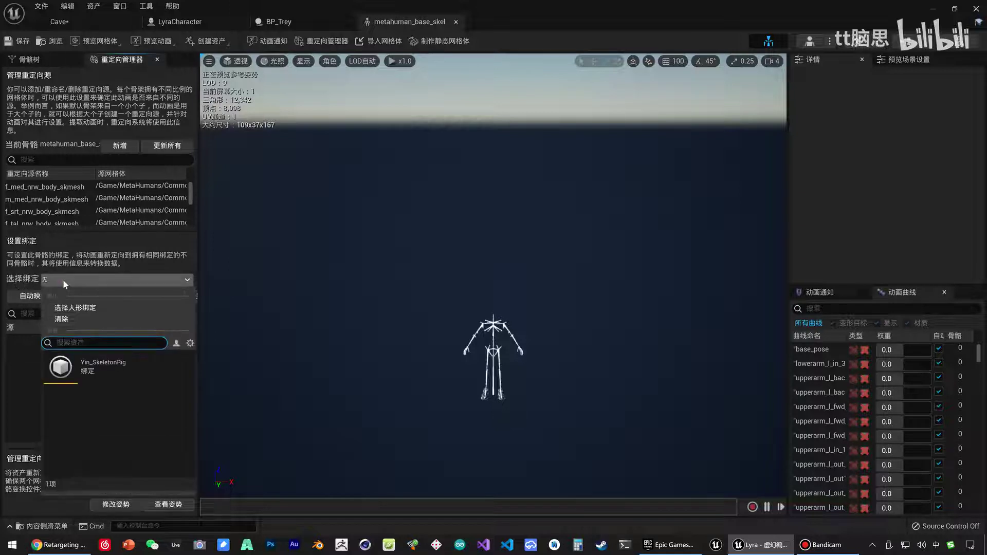
left_click(80, 309)
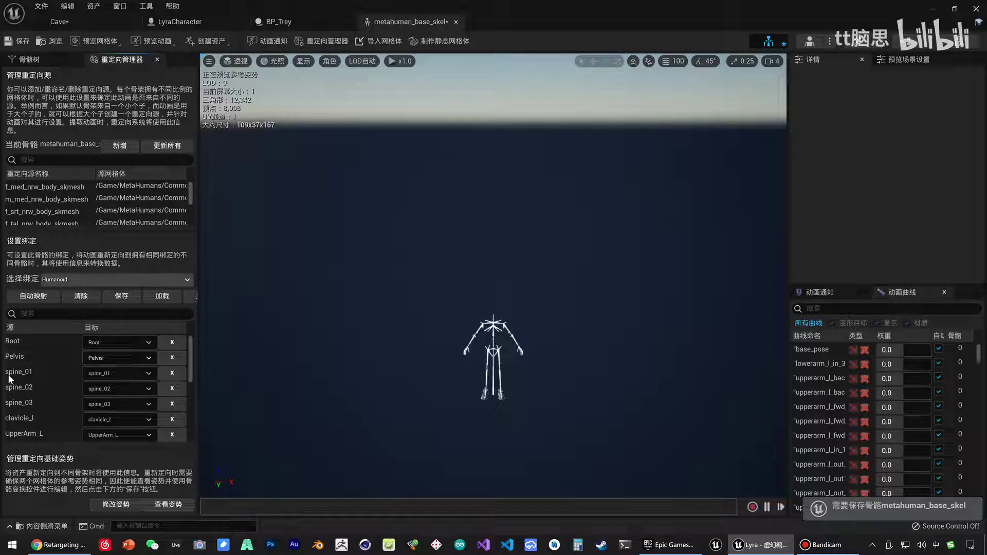
scroll(57, 378, "down", 1)
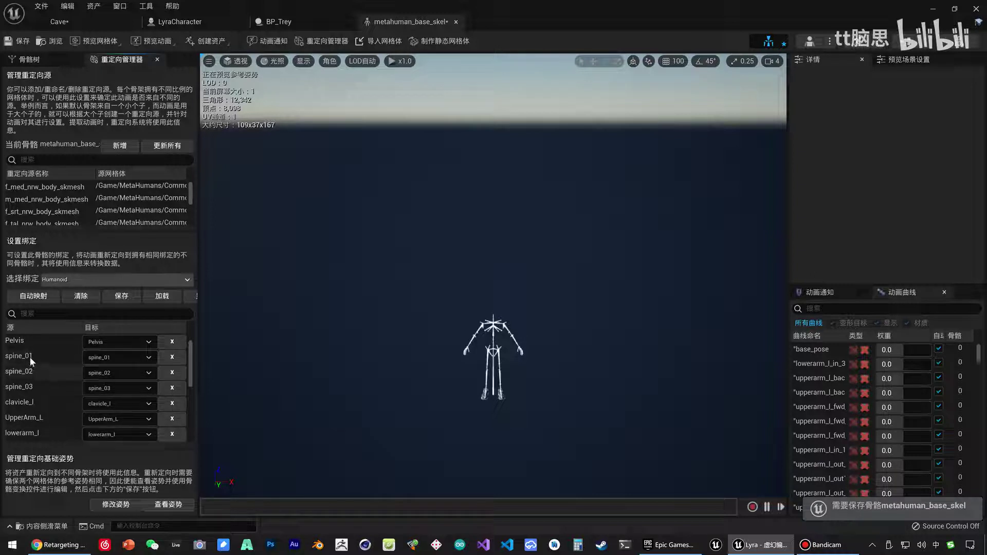
scroll(46, 392, "up", 1)
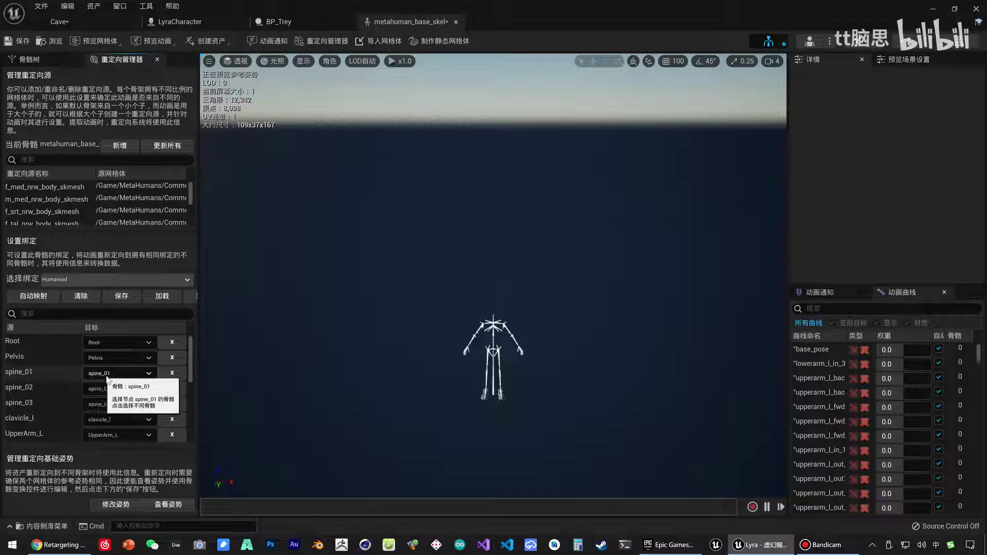
Remap spine_01, spine_02, spine_03 to target spine_02, spine_03, spine_04.
left_click(109, 375)
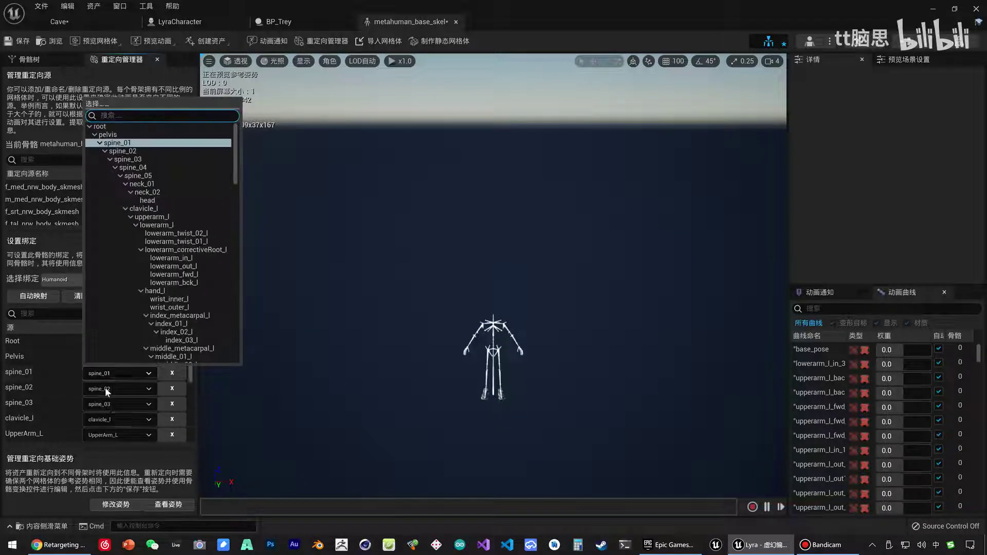
left_click(126, 154)
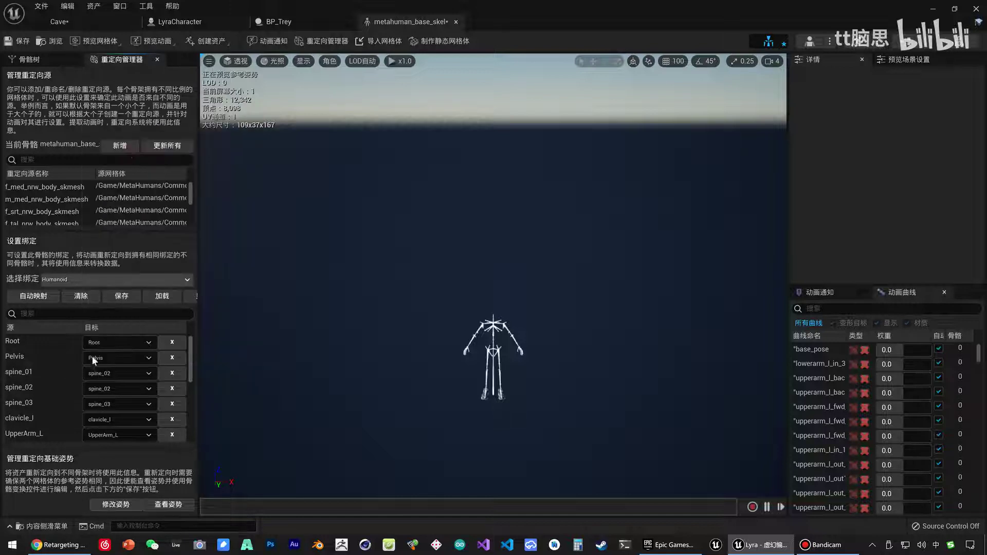
left_click(105, 391)
left_click(133, 175)
left_click(103, 403)
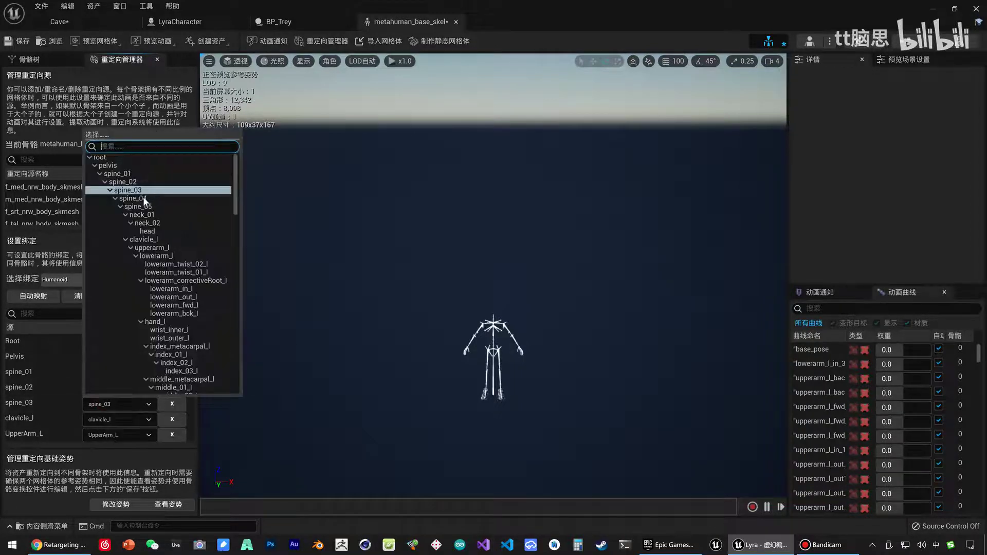
left_click(143, 199)
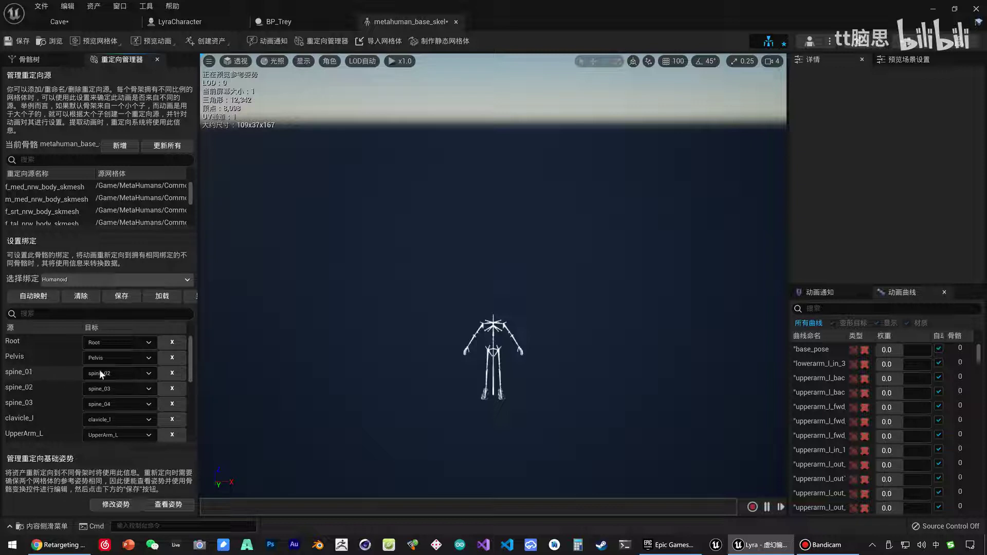
Check the Skeleton Tree hierarchy, then return to the Retarget Manager.
left_click(43, 61)
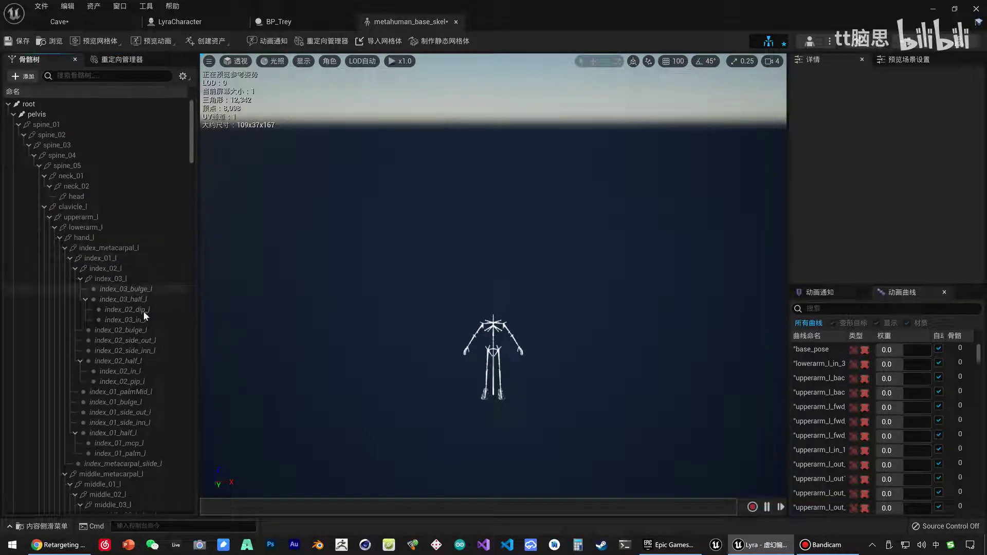
left_click(123, 61)
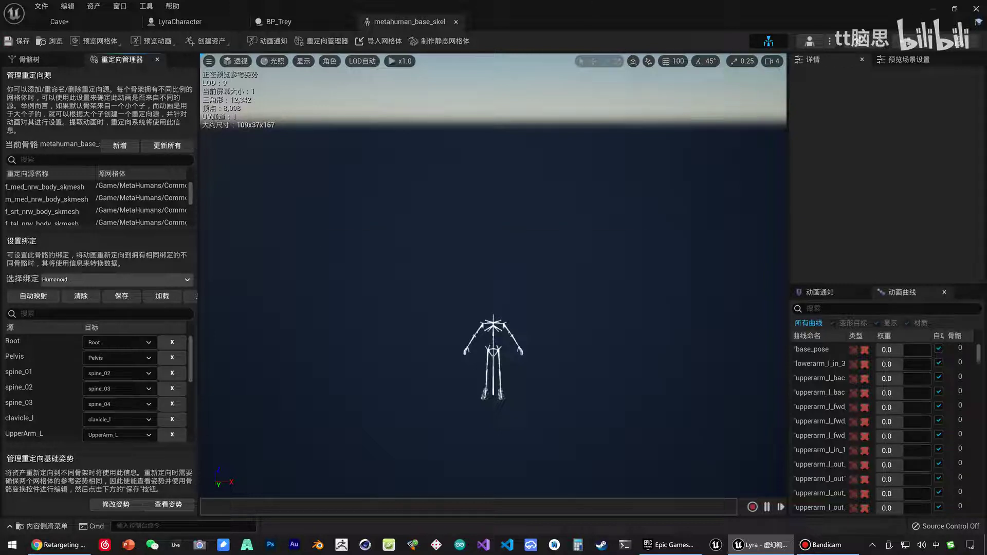
left_click(828, 544)
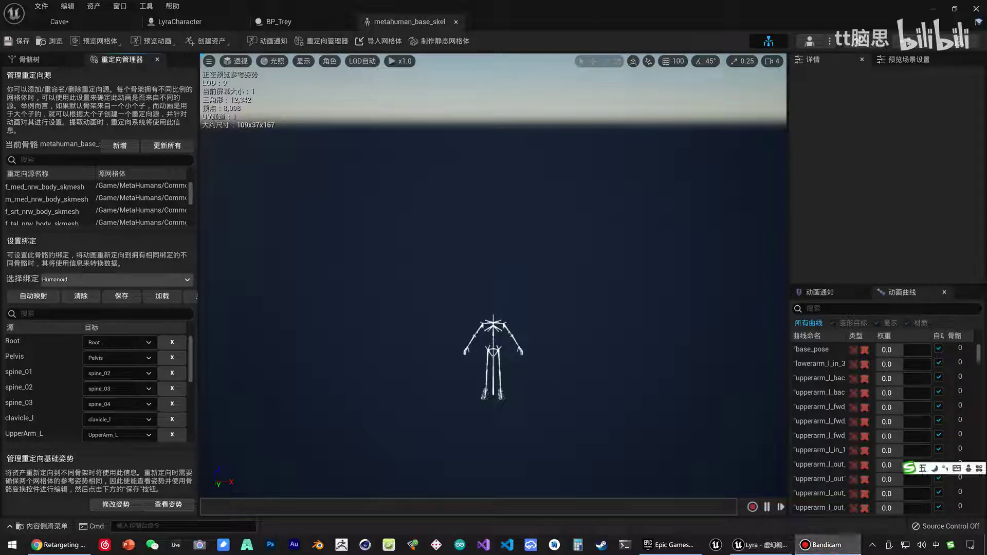
left_click(433, 181)
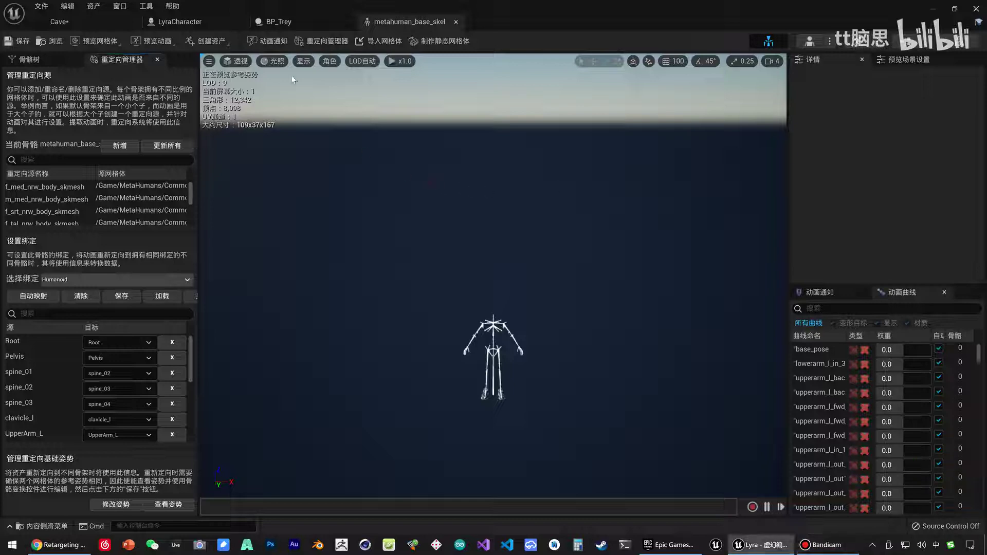
In the Cave level's Content Drawer, search MetaHumans/Common for 'retarget'.
left_click(54, 22)
key("ctrl+space")
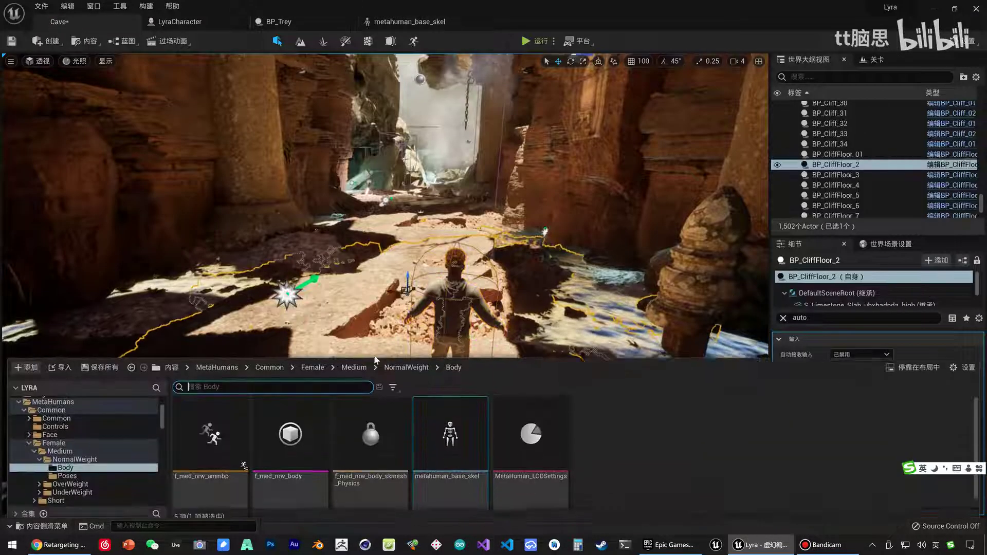
left_click(73, 404)
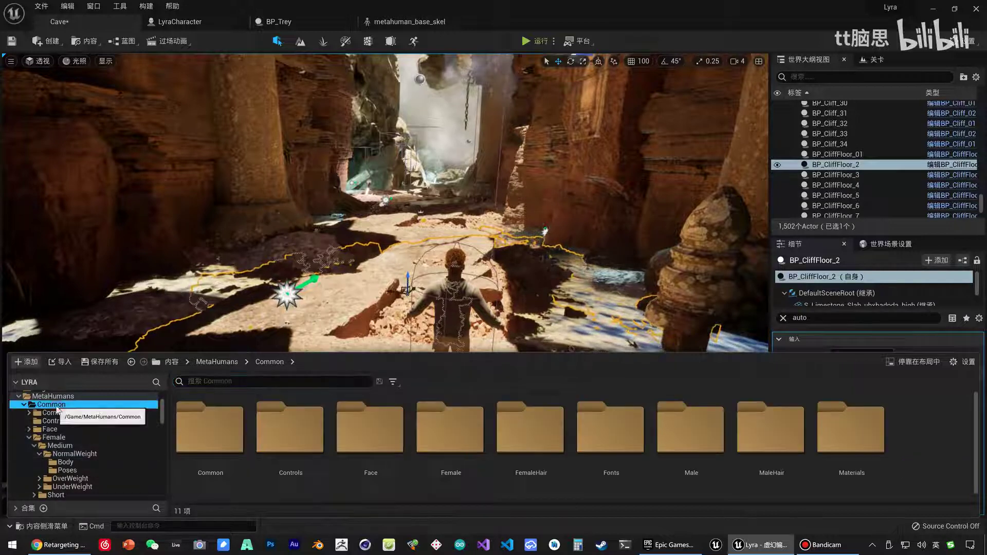
left_click(224, 381)
type("ret")
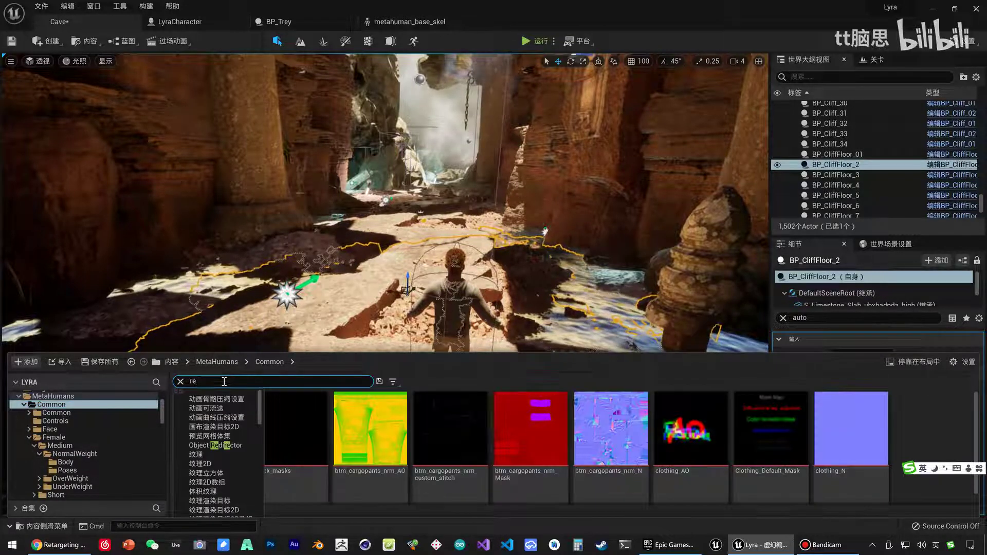
type("art")
key("BackSpace")
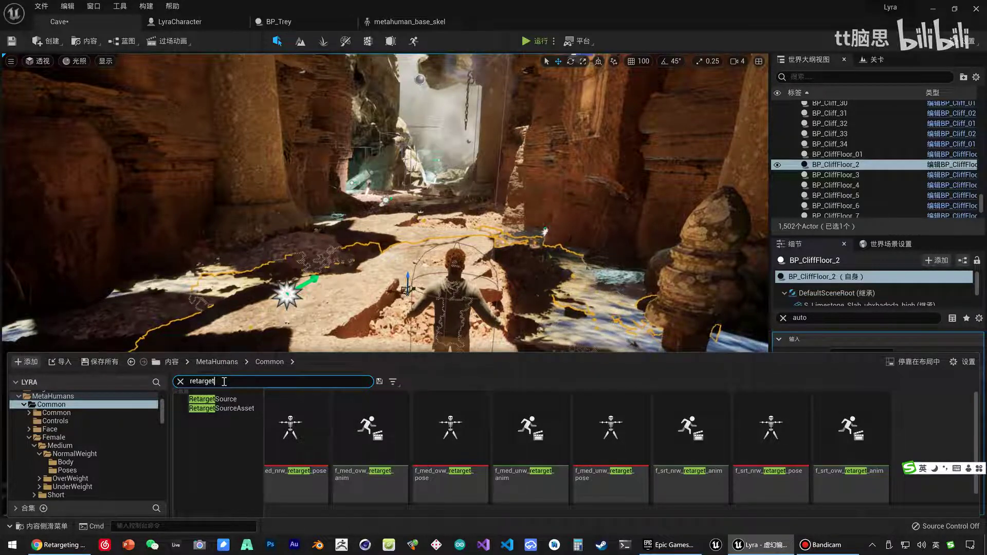
type("m")
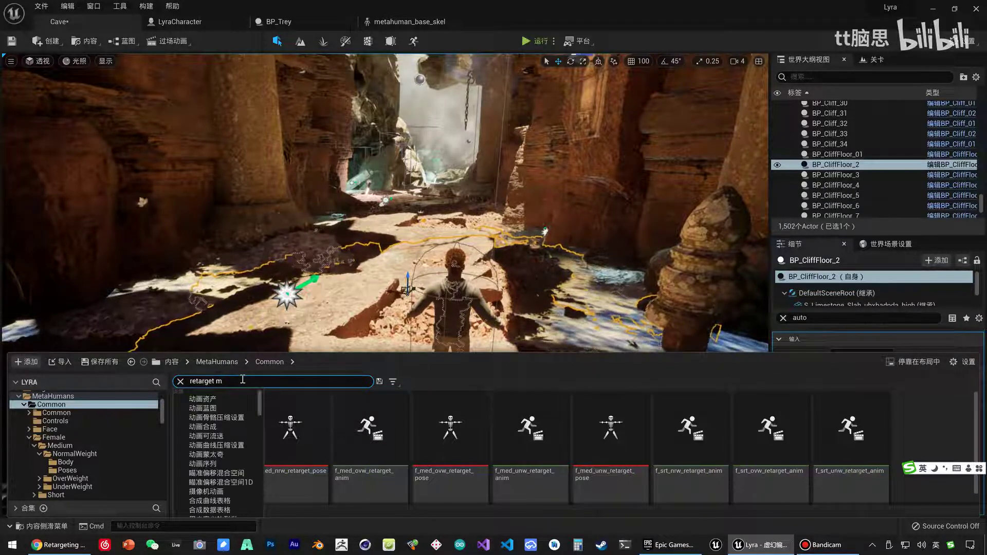
key("BackSpace")
key("BackSpace")
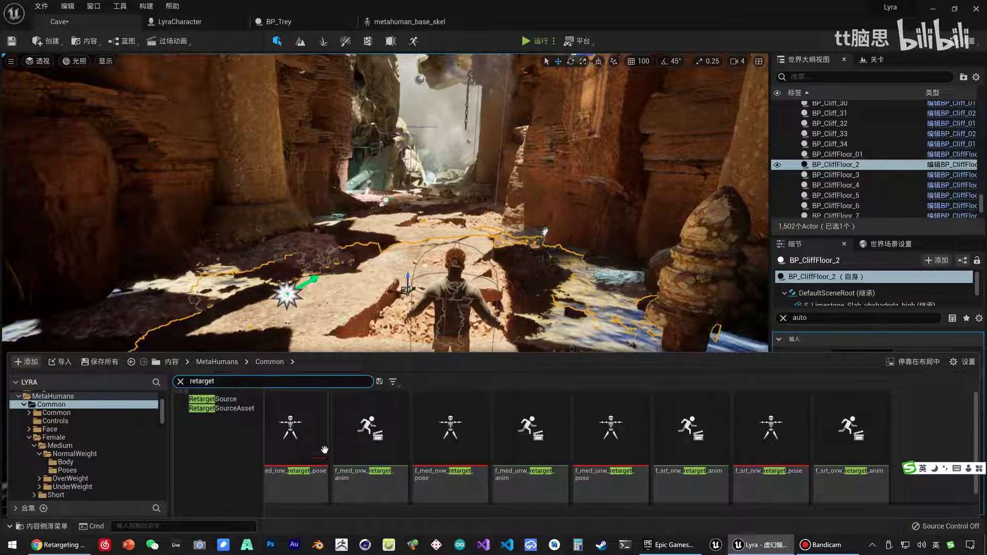
left_click(396, 460)
Browse the retarget anim and pose results, then return to the metahuman_base_skel editor.
mouse_move(181, 473)
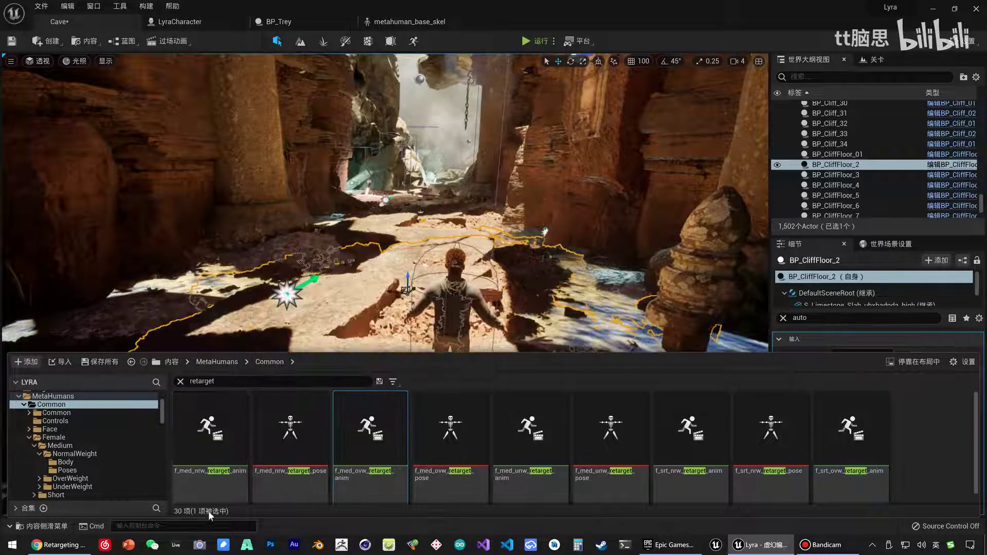
mouse_move(227, 480)
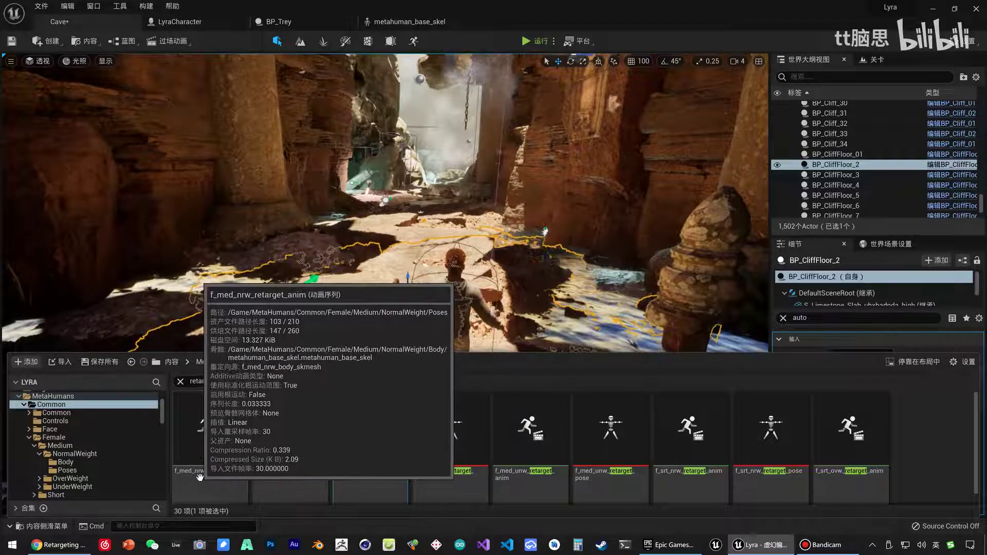
mouse_move(370, 437)
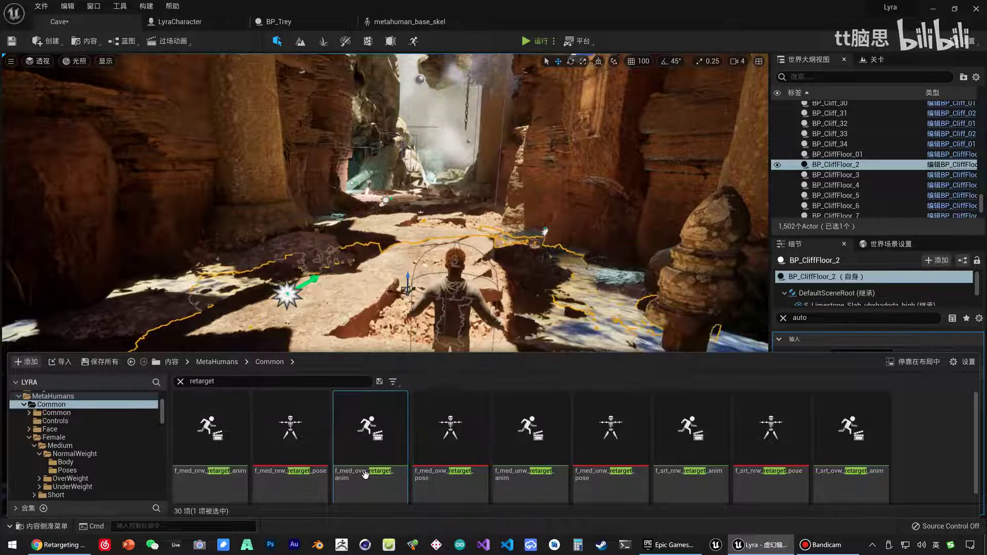
scroll(526, 436, "up", 1, "ctrl")
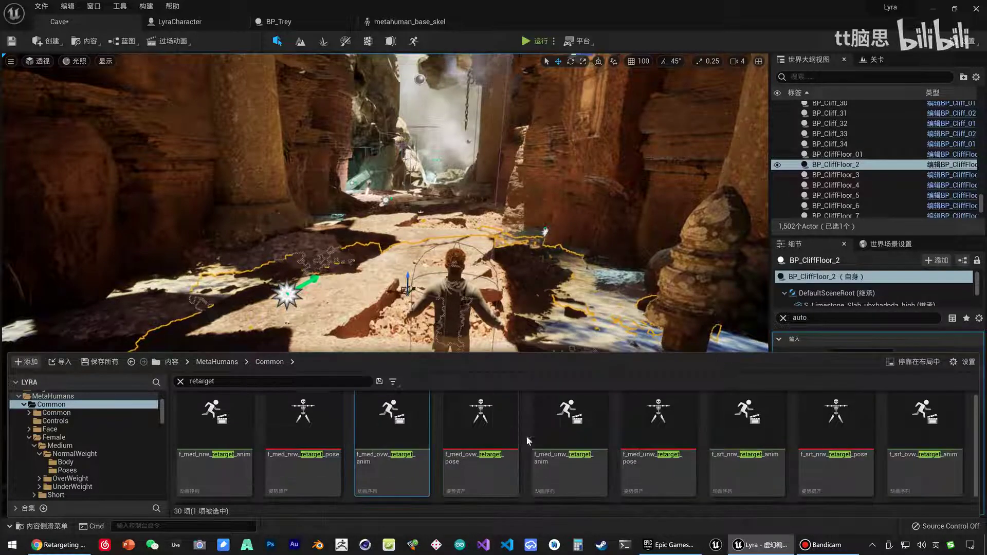
mouse_move(581, 452)
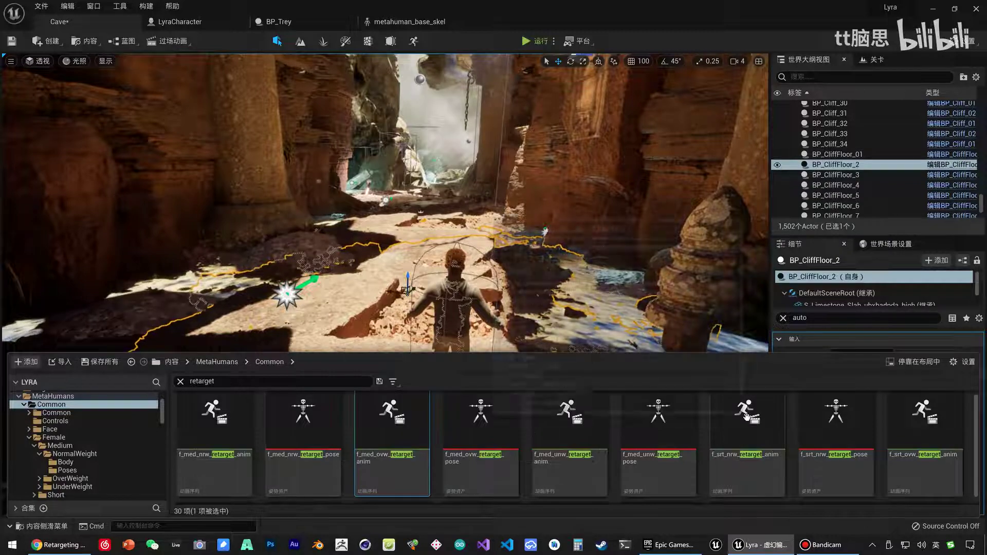
mouse_move(683, 441)
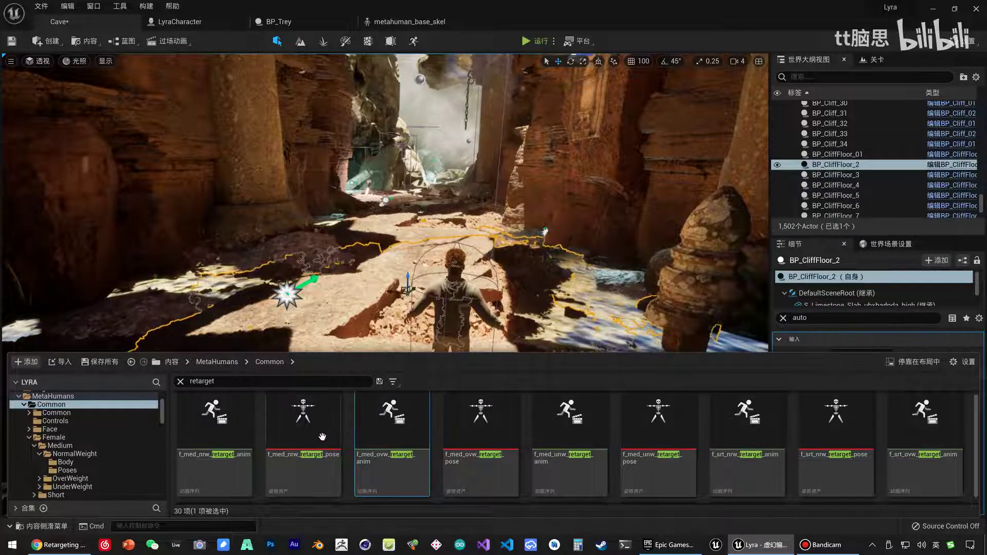
scroll(601, 434, "down", 2)
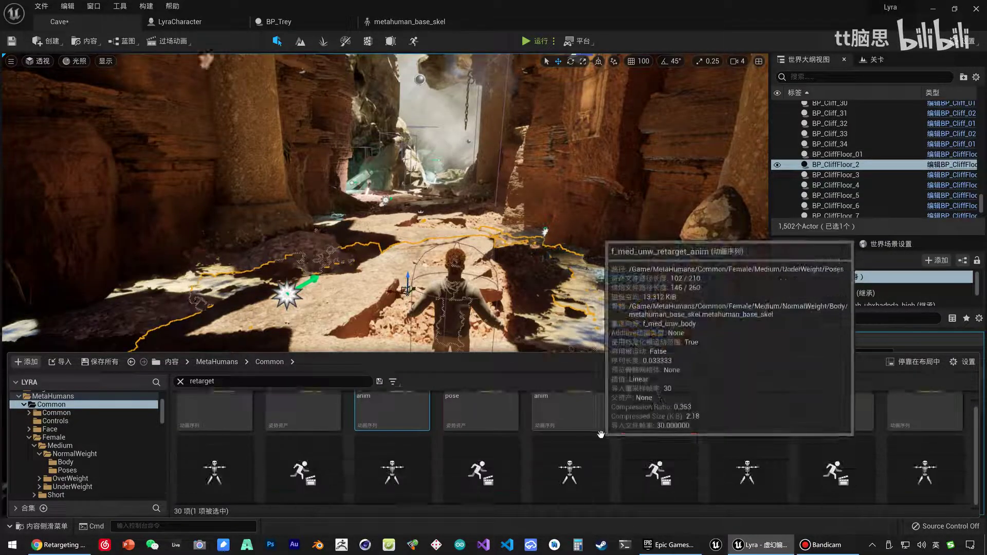
scroll(601, 434, "down", 2)
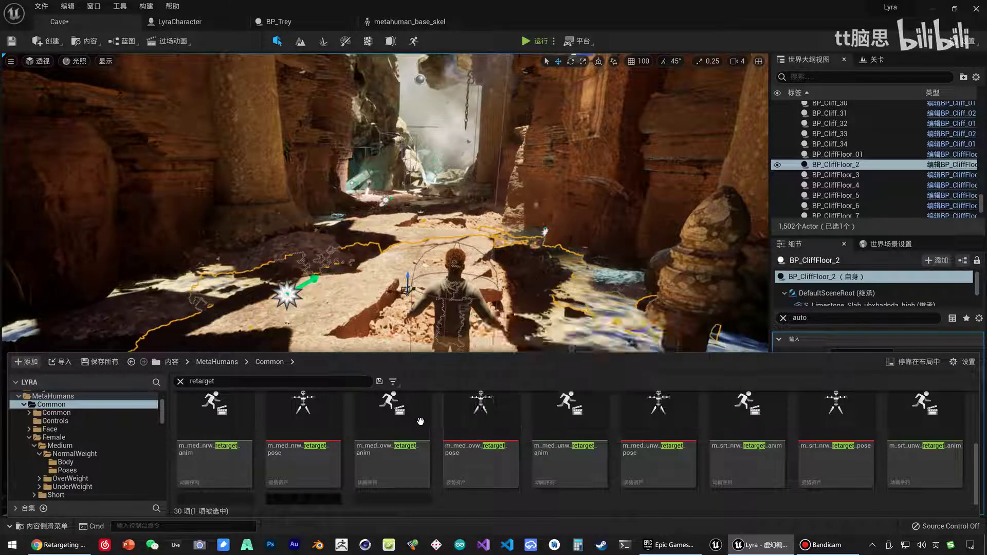
mouse_move(321, 446)
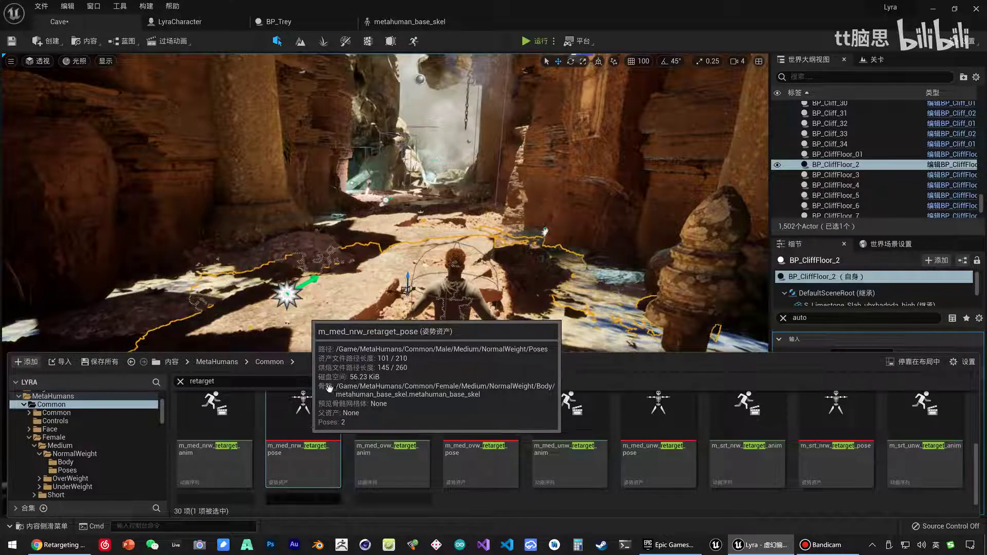
left_click(420, 23)
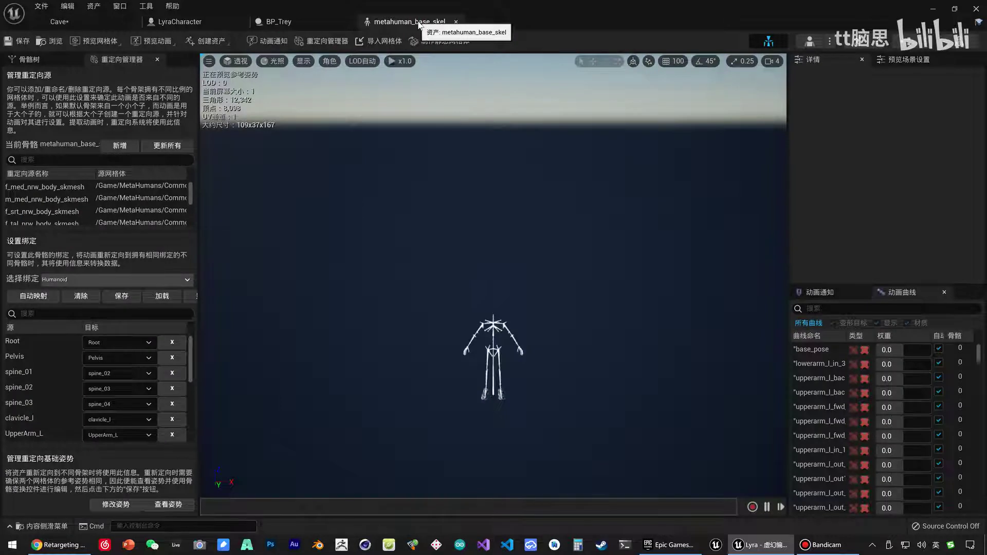
Apply m_med_nrw_retarget_pose via Modify Pose, save metahuman_base_skel, and close its tab.
left_click(116, 506)
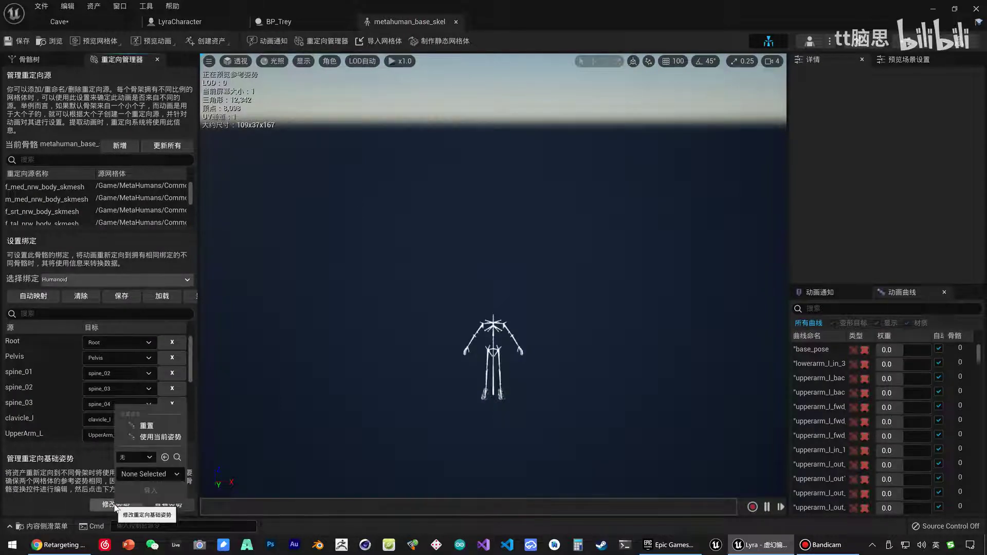
left_click(162, 458)
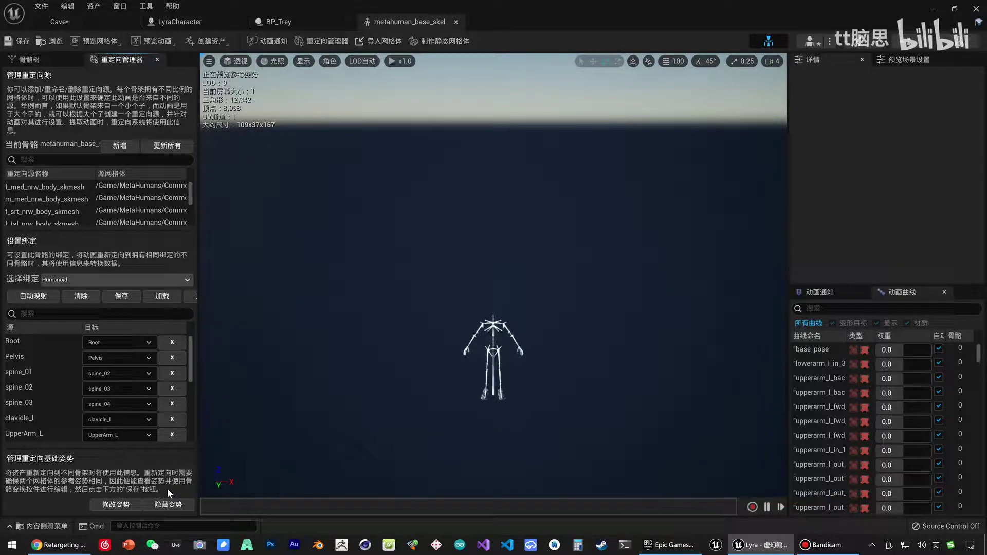
left_click(20, 44)
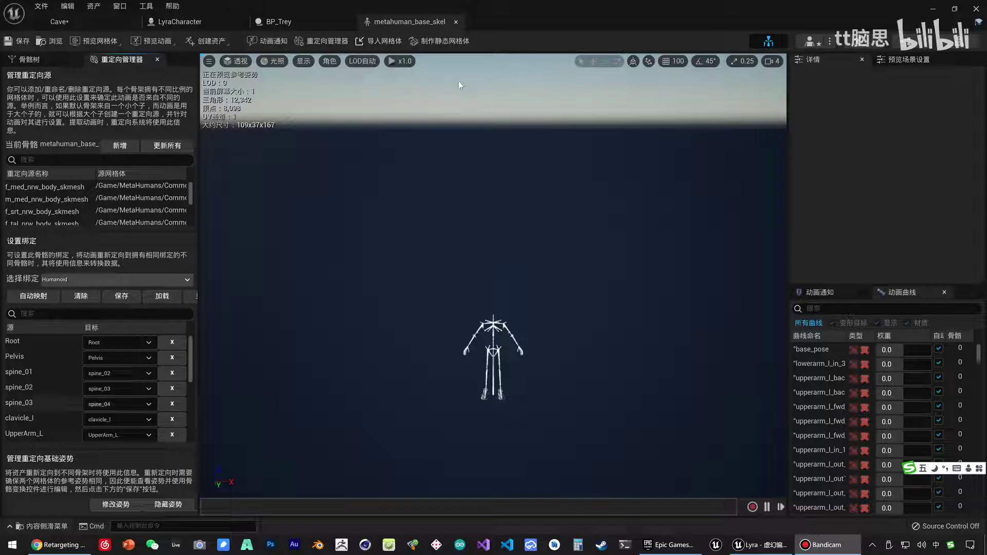
left_click(377, 20)
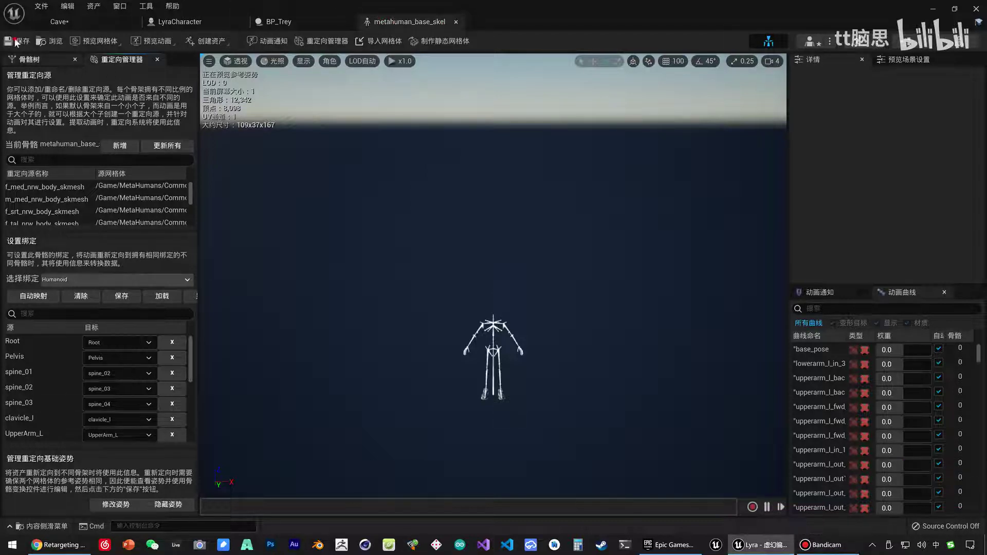
left_click(457, 22)
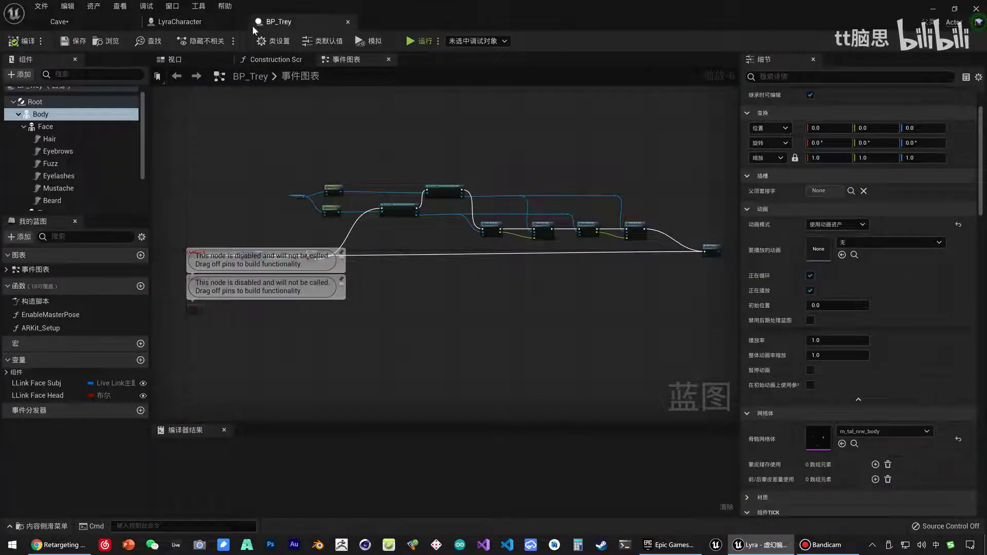
From the Cave level's Content Drawer, open the Body folder, clear the search, and reopen metahuman_base_skel.
left_click(91, 27)
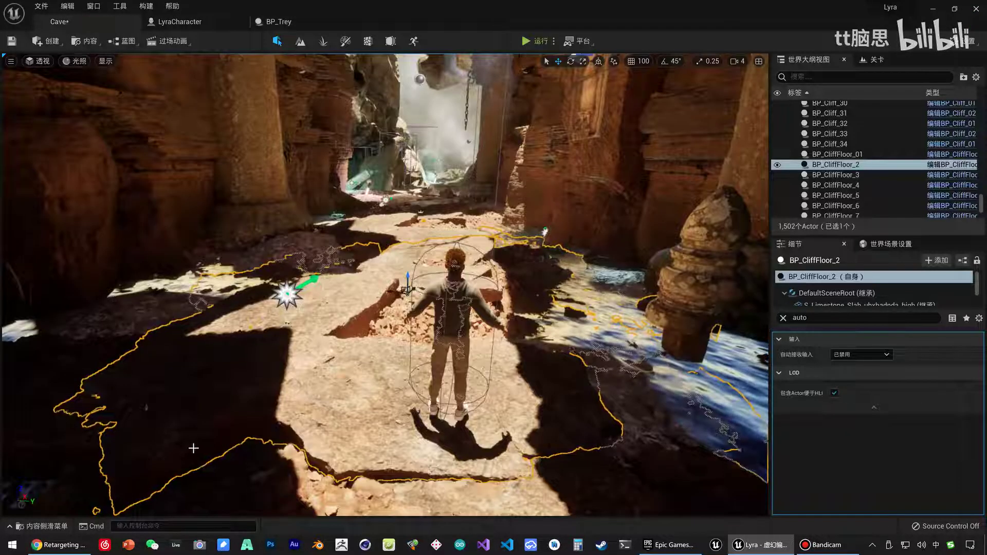
key("ctrl+space")
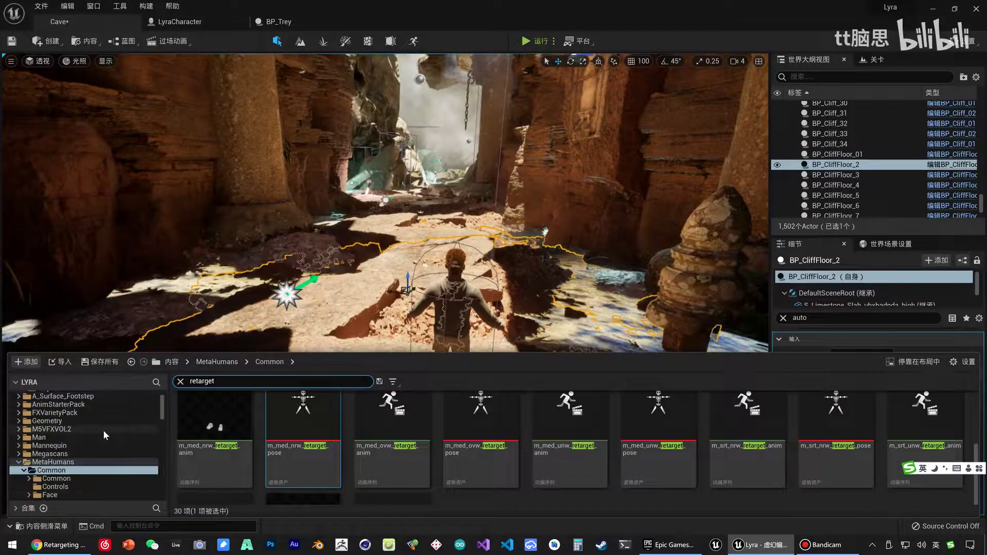
scroll(103, 431, "down", 2)
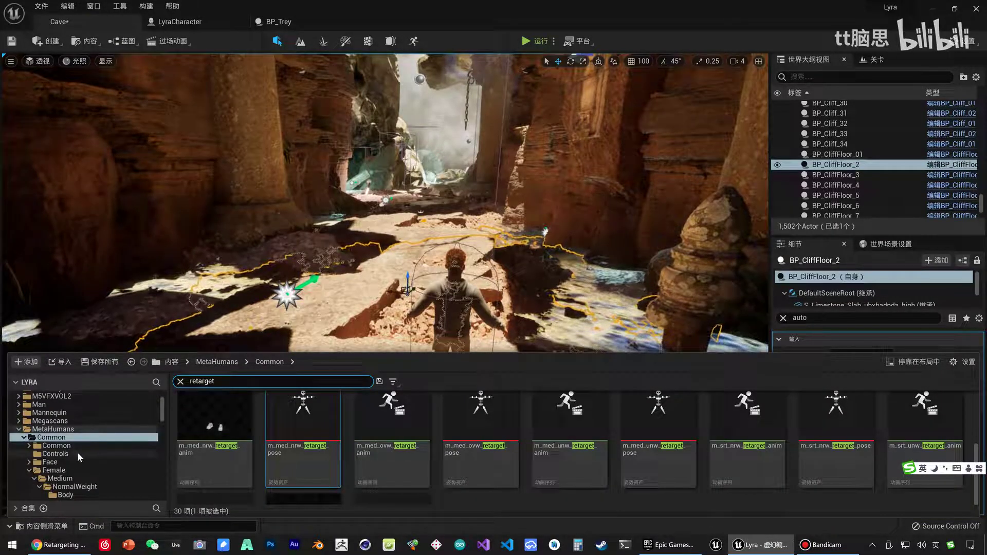
scroll(77, 450, "down", 3)
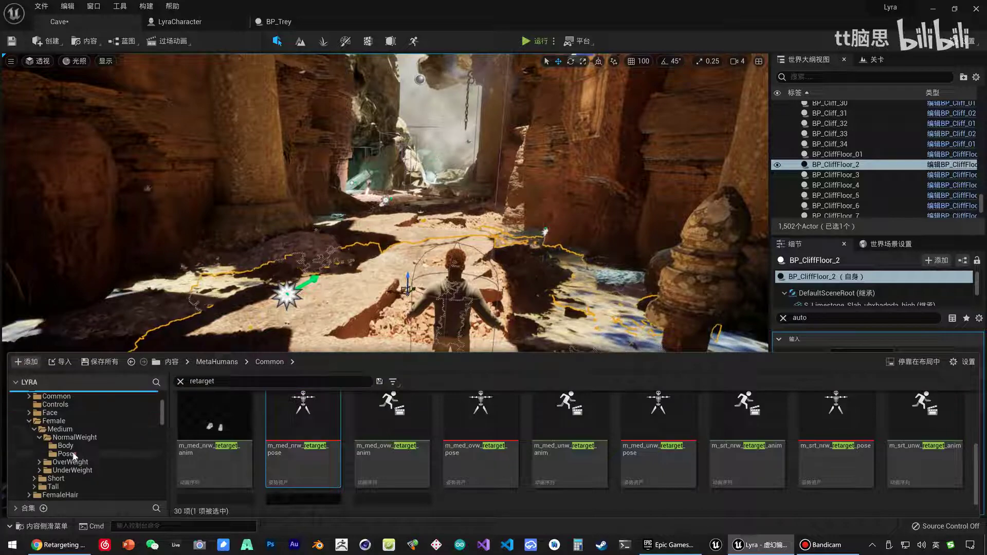
left_click(120, 446)
left_click(180, 381)
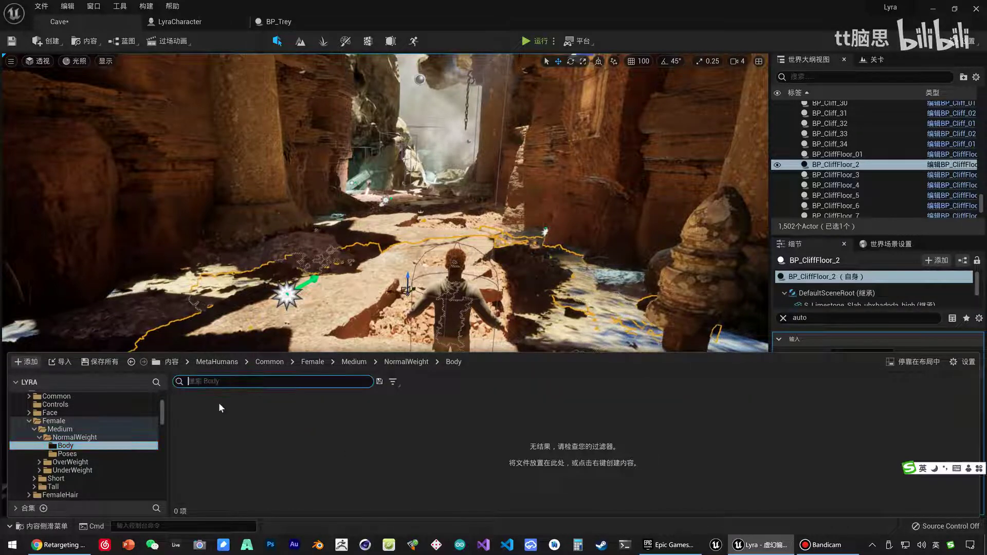
double_click(450, 429)
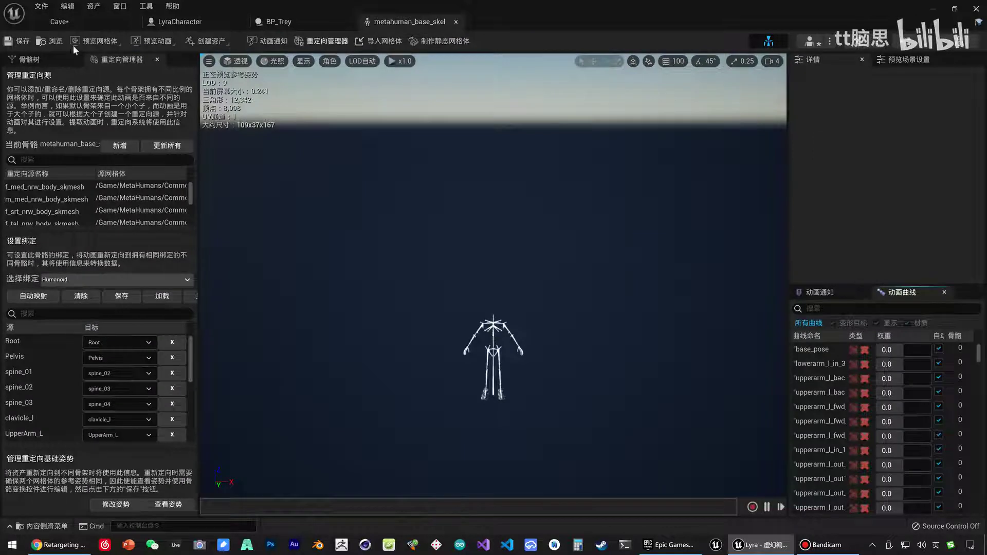
Enable Show Retargeting Options in the Skeleton Tree settings to list each bone's translation mode.
left_click(29, 60)
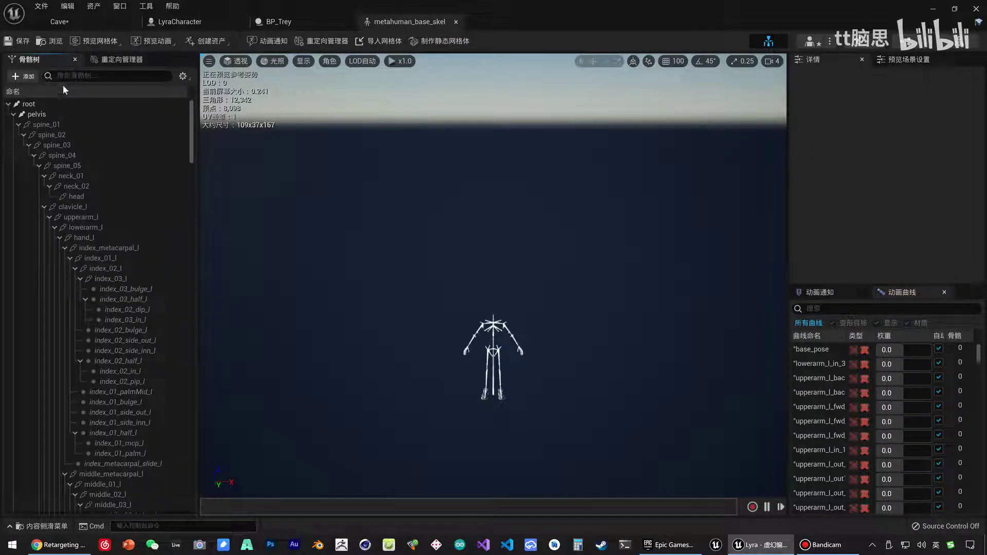
left_click(183, 77)
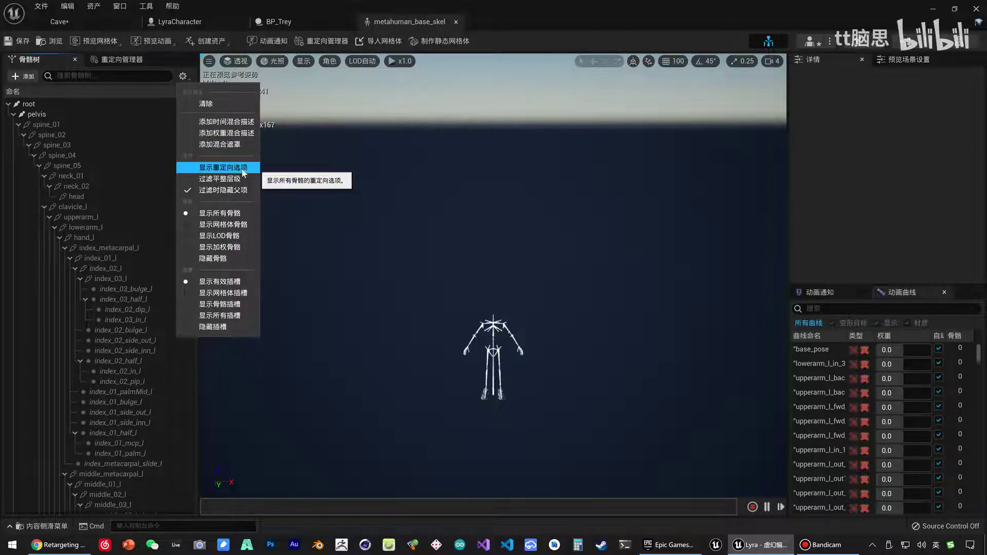
left_click(243, 173)
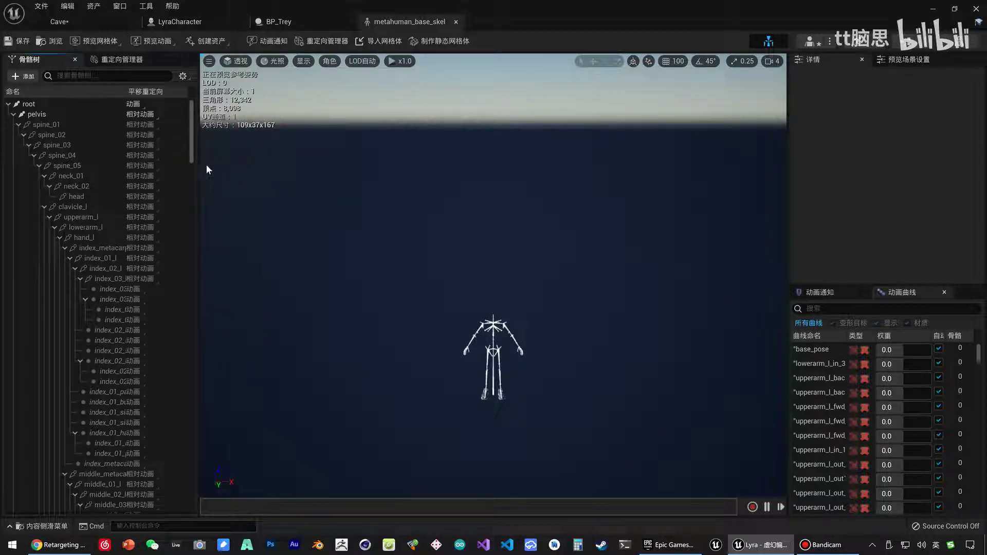
Recursively set translation retargeting to Skeleton from pelvis, set pelvis to Animation, then show LyraCharacter.
right_click(43, 118)
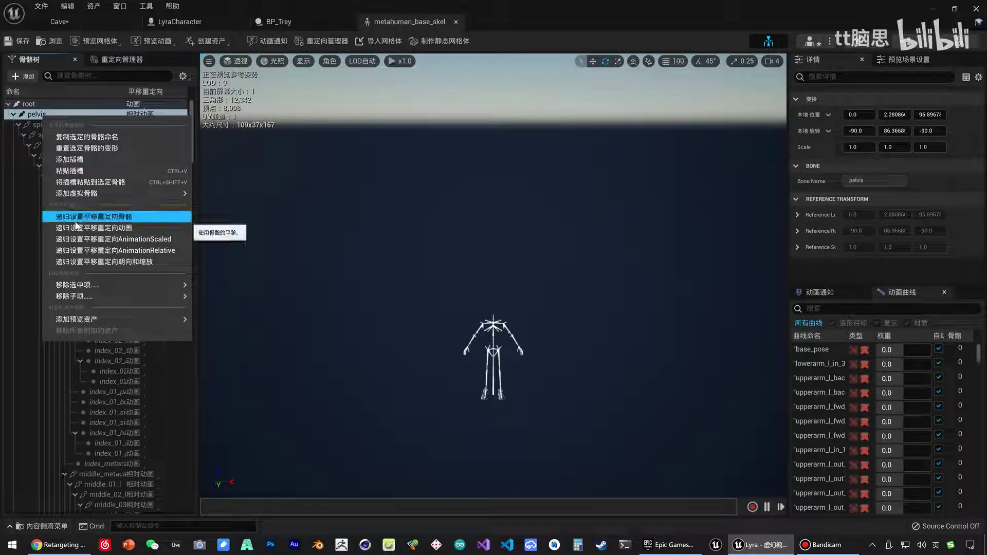
left_click(127, 220)
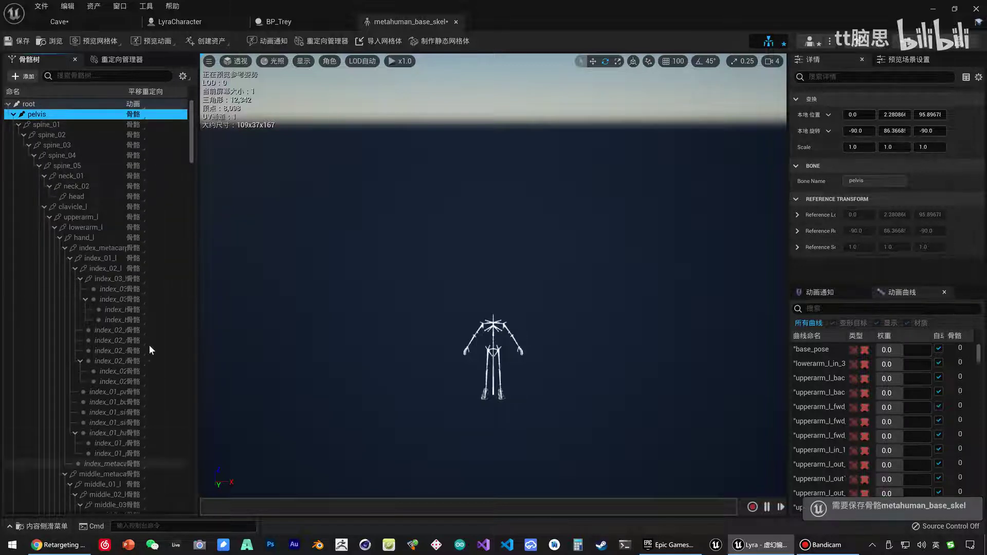
left_click(138, 117)
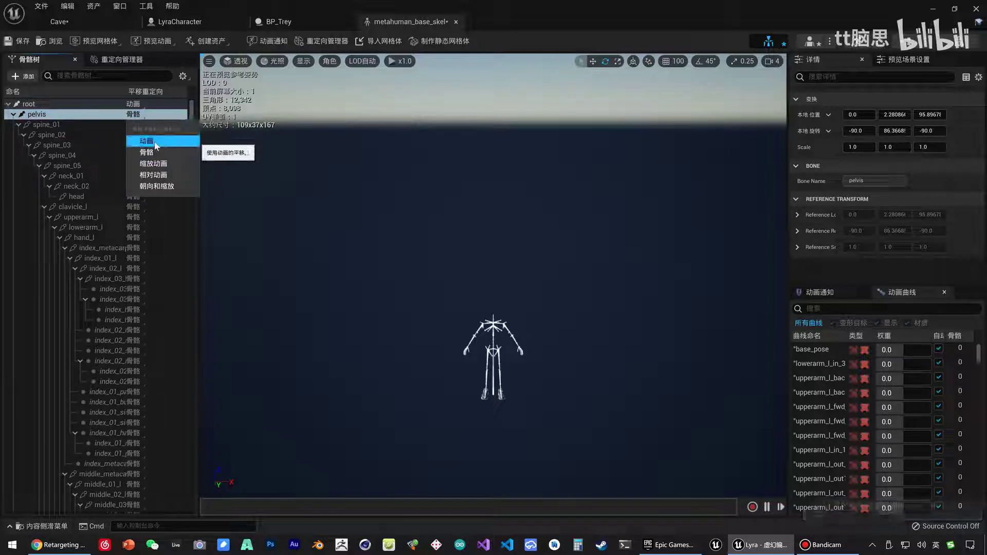
left_click(154, 141)
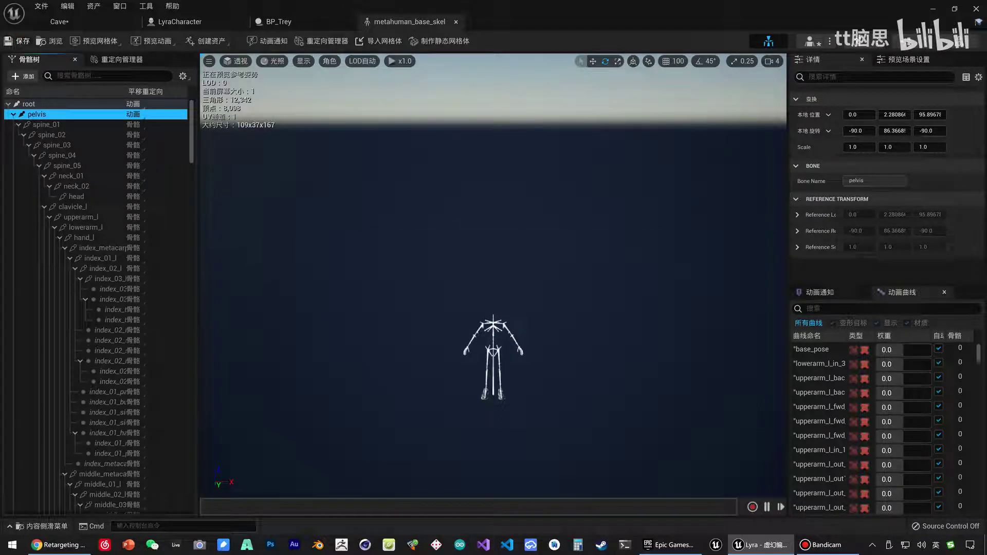
left_click(300, 25)
left_click(185, 22)
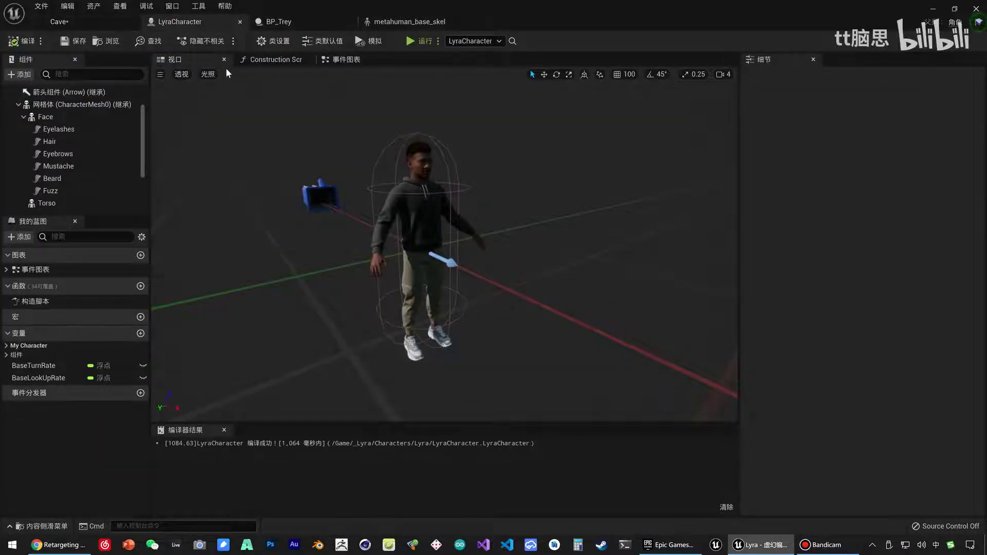
Back in the Cave level, browse the Content Drawer to Mannequin/Animations containing ThirdPerson_AnimBP.
left_click(77, 22)
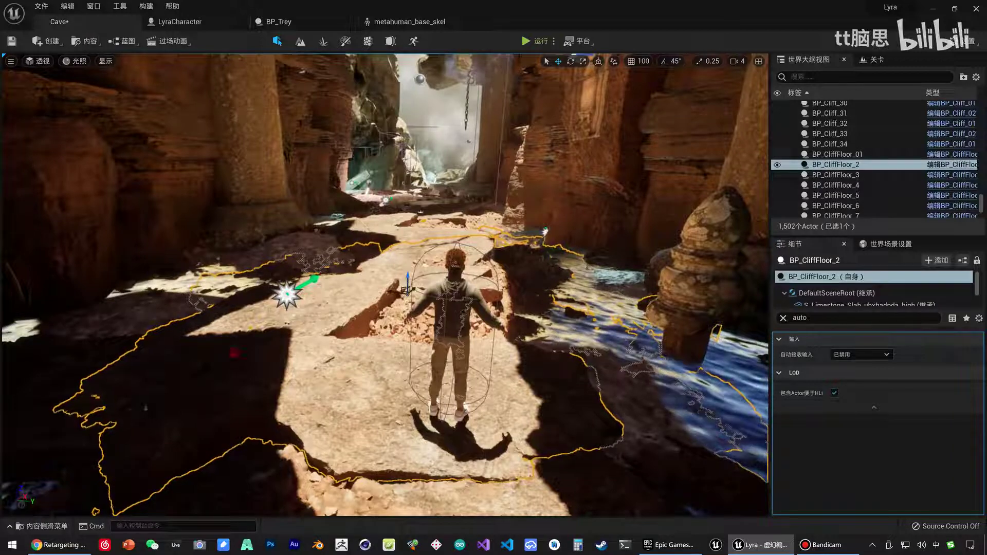
key("ctrl+space")
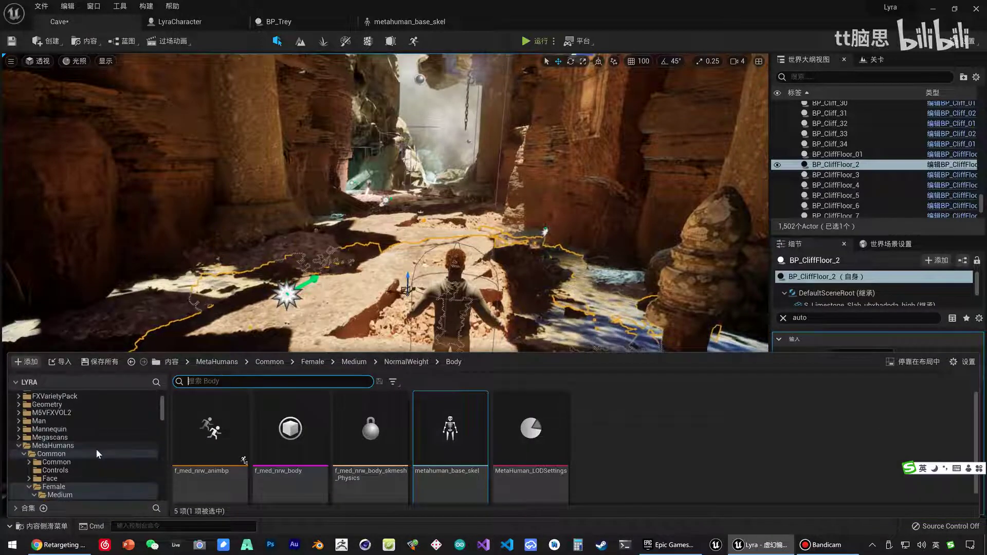
left_click(19, 445)
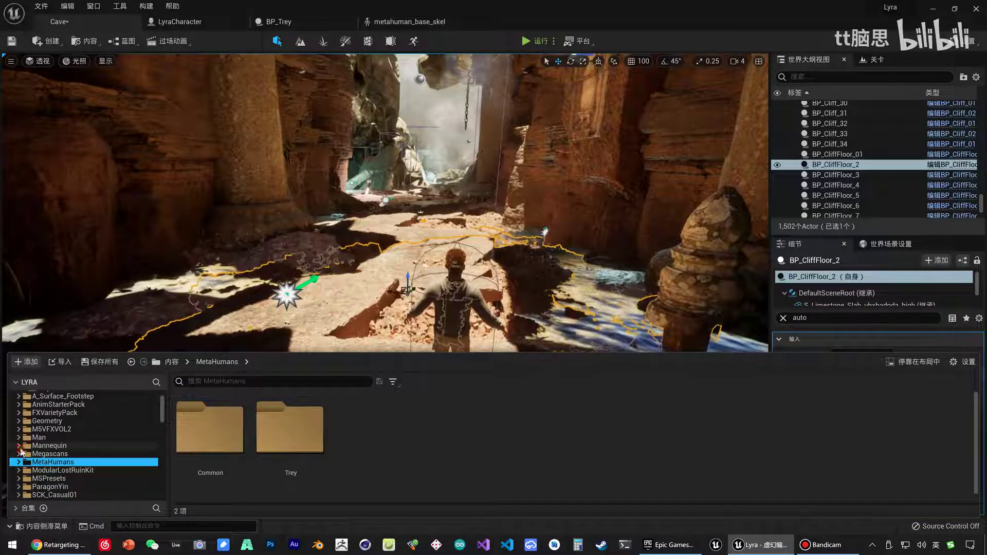
left_click(19, 446)
left_click(54, 453)
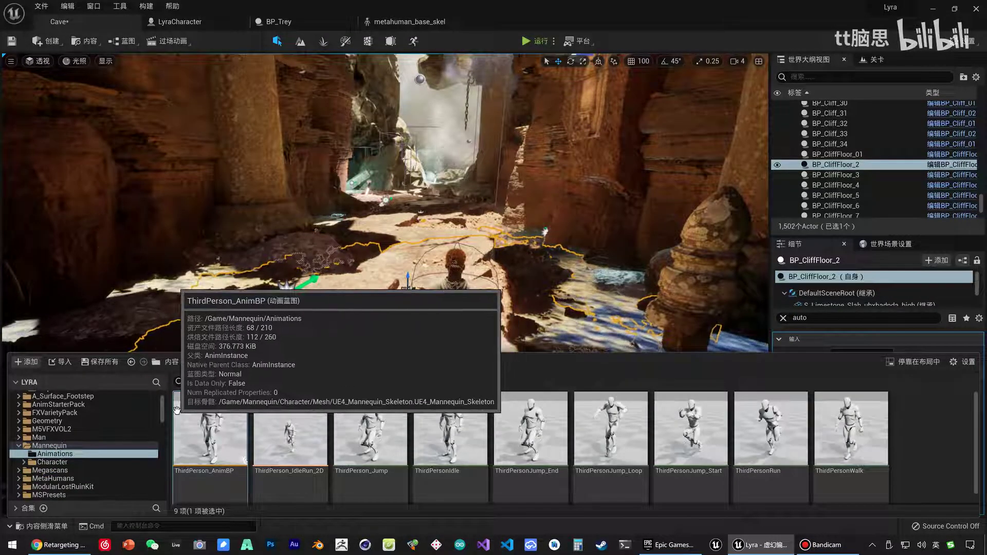
right_click(192, 443)
left_click(46, 455)
left_click(49, 445)
left_click(51, 454)
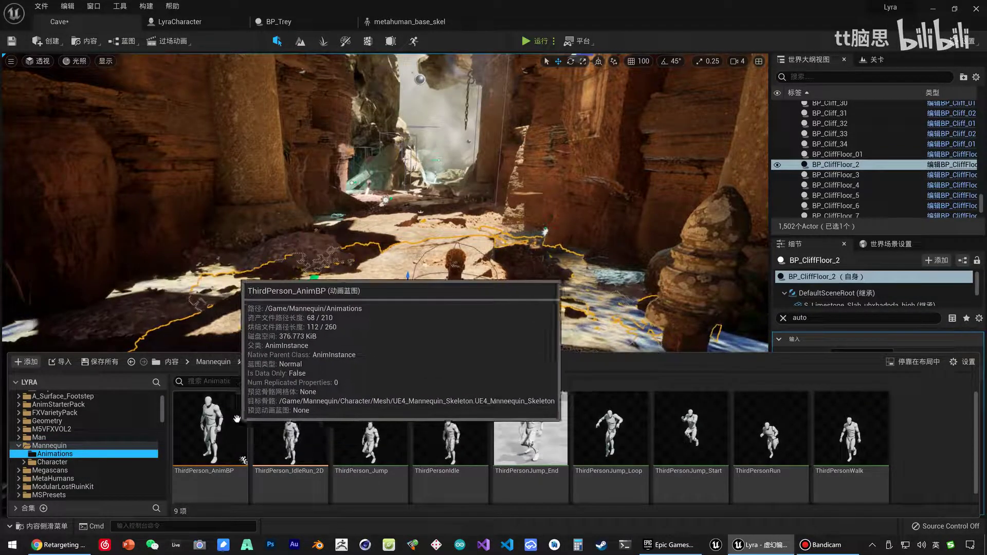
Duplicate and retarget ThirdPerson_AnimBP onto metahuman_base_skel, replacing 'ThirdPerson' with 'Lyra' in names.
right_click(212, 436)
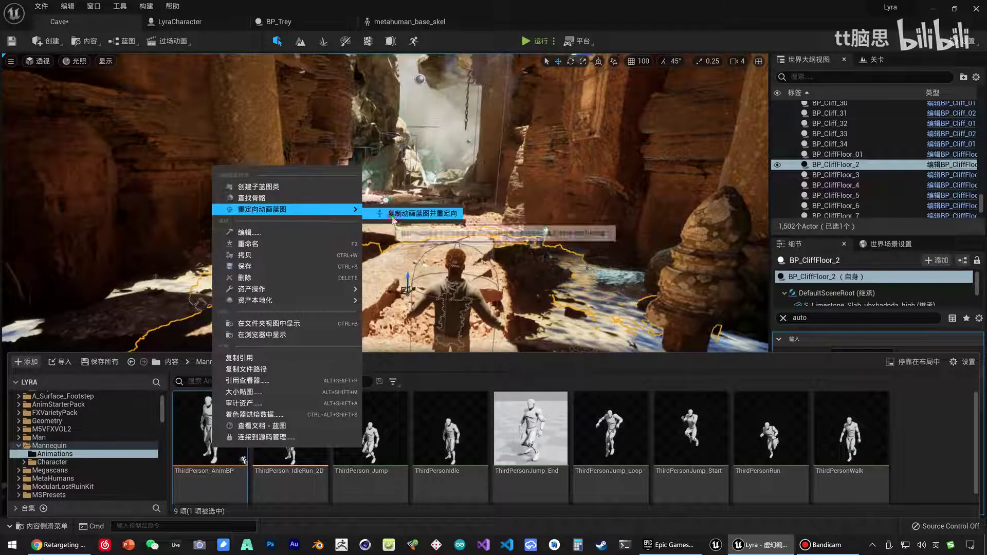
left_click(411, 213)
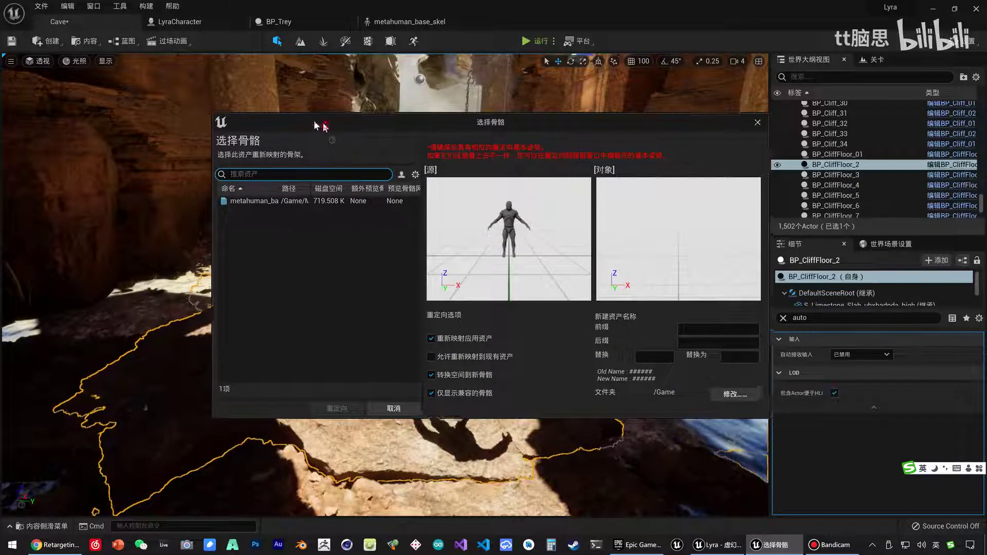
mouse_move(267, 190)
left_mouse_down()
mouse_move(303, 186)
mouse_move(276, 186)
left_mouse_up()
left_click(229, 199)
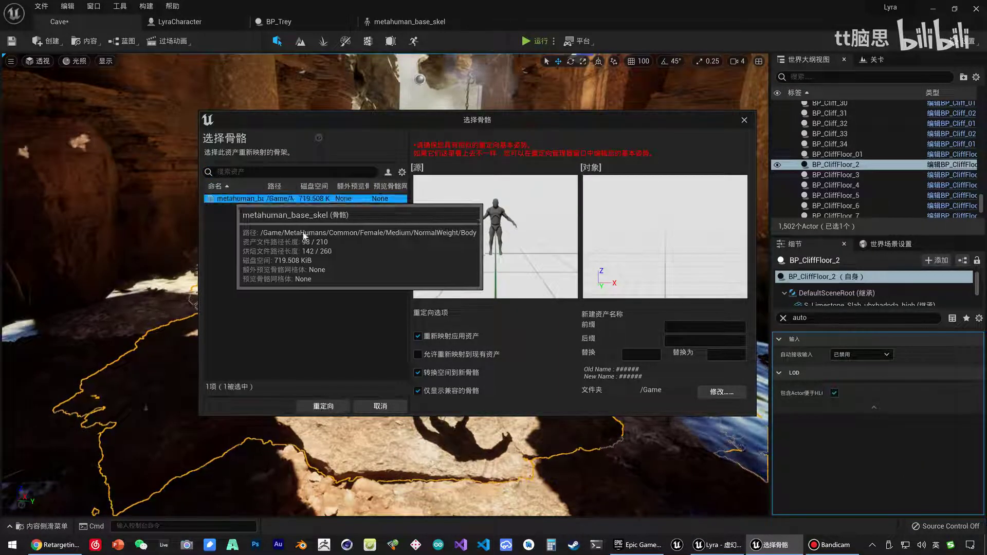
left_click(655, 356)
type("Third")
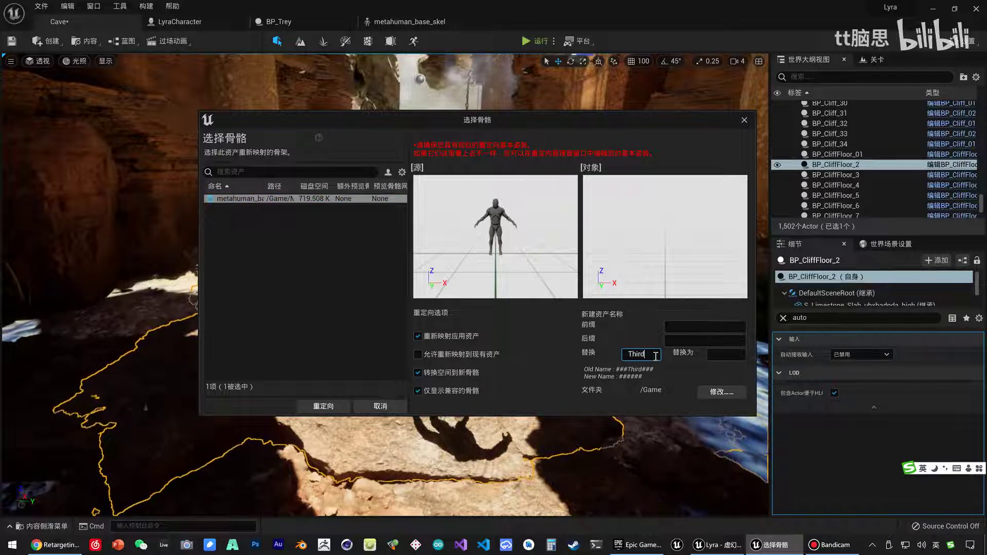
key("Caps_Lock")
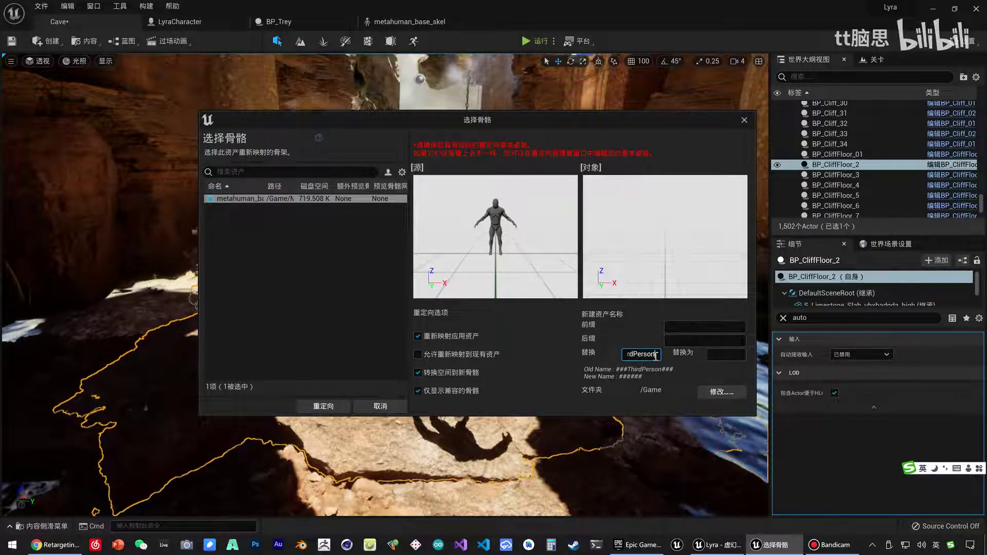
key("Tab")
type("Lyra")
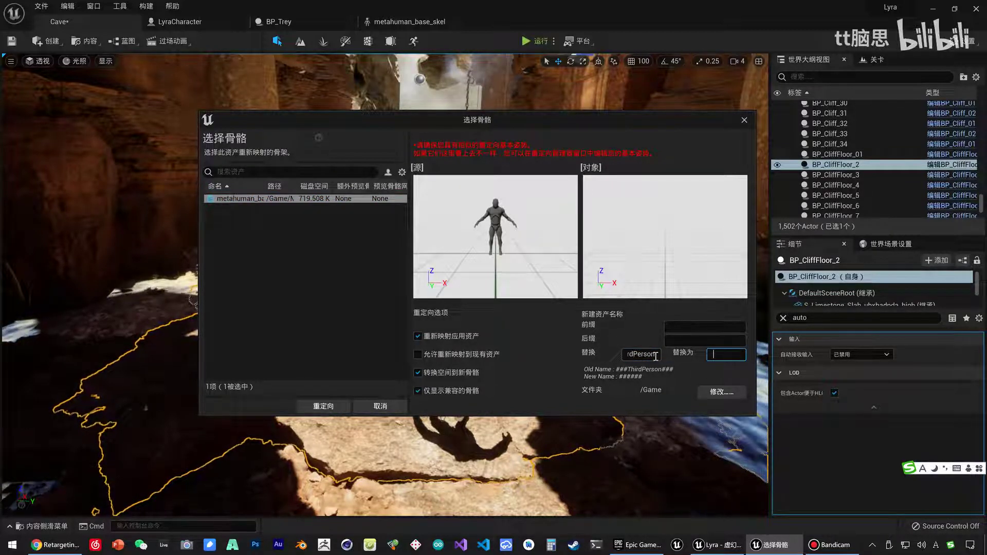
Send the copies to a new _Lyra/Characters/Lyra/Animations folder and run the retarget.
left_click(712, 394)
left_click(391, 208)
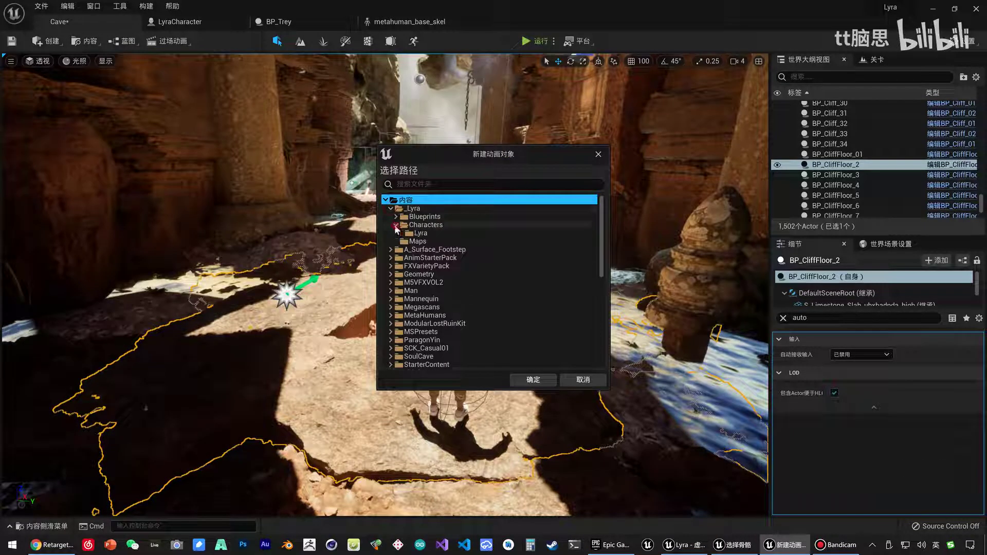
left_click(396, 225)
left_click(420, 233)
right_click(425, 235)
left_click(478, 248)
type("Animations")
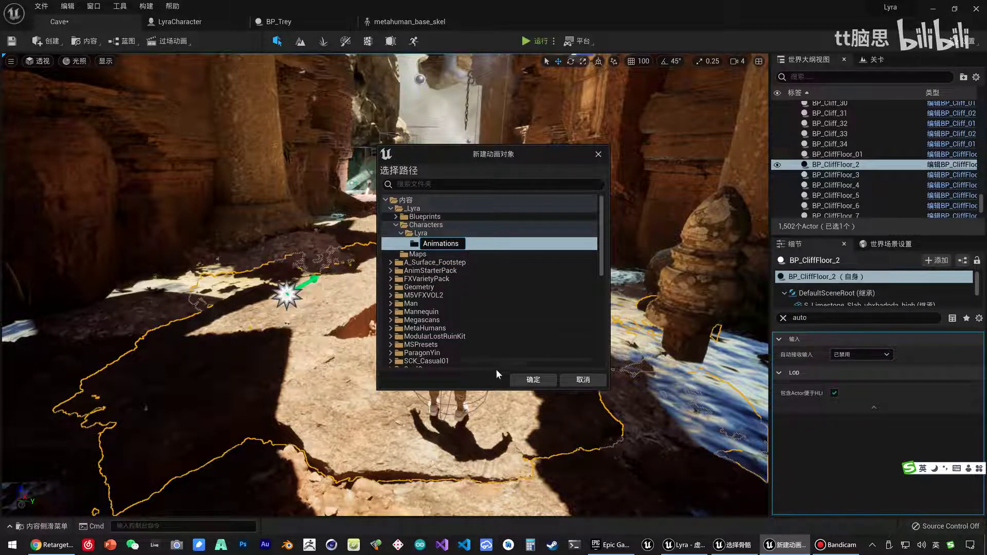
left_click(532, 380)
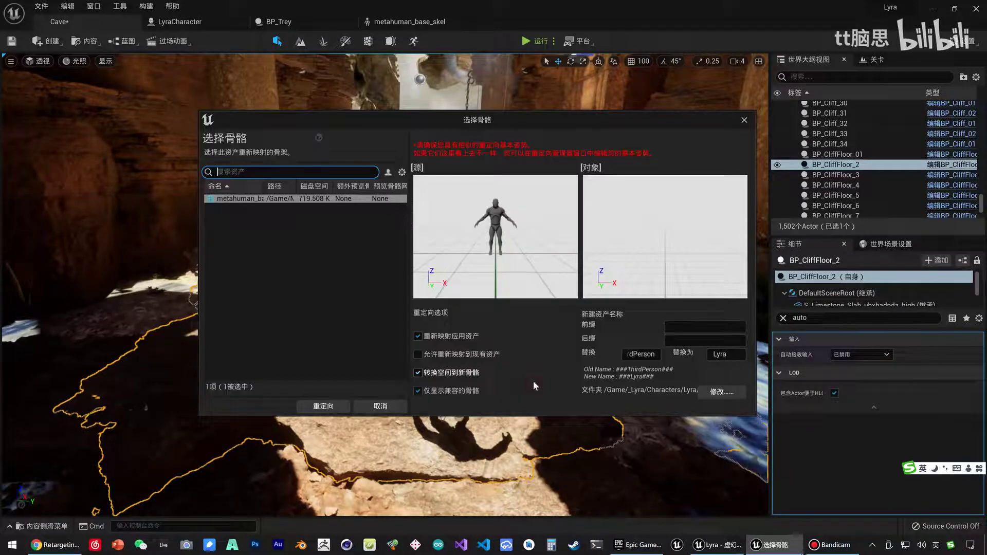
left_click(327, 409)
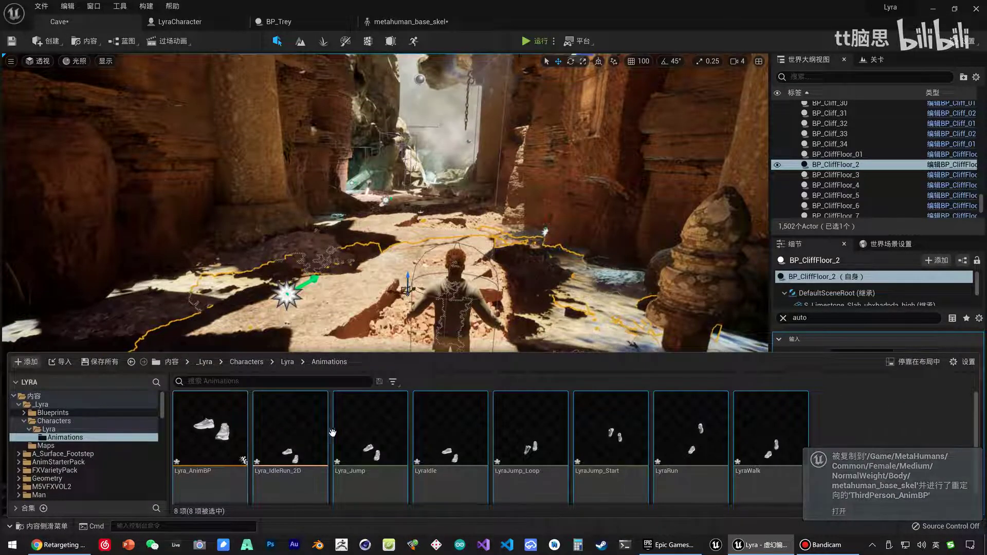
Select the LyraCharacter in the level and open its blueprint.
mouse_move(220, 462)
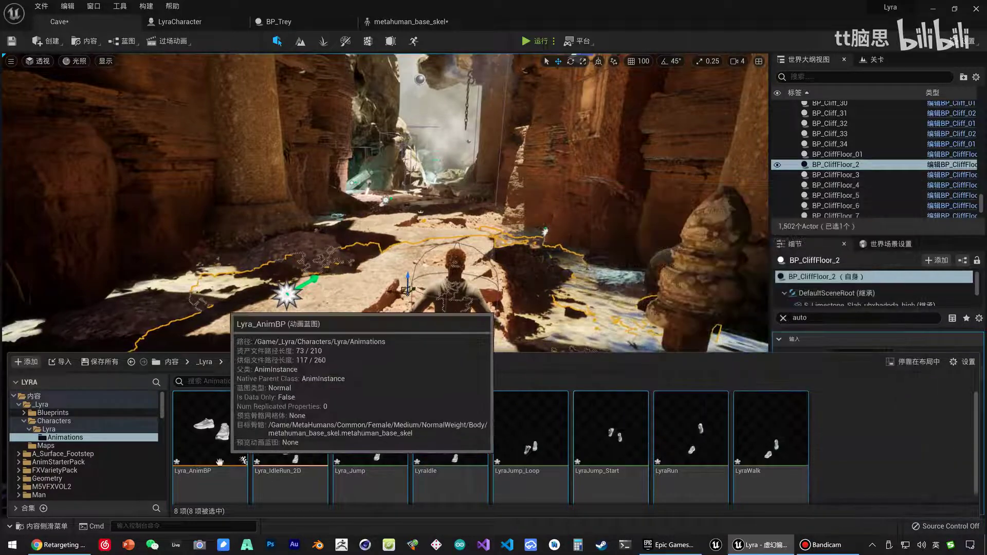
left_click(450, 334)
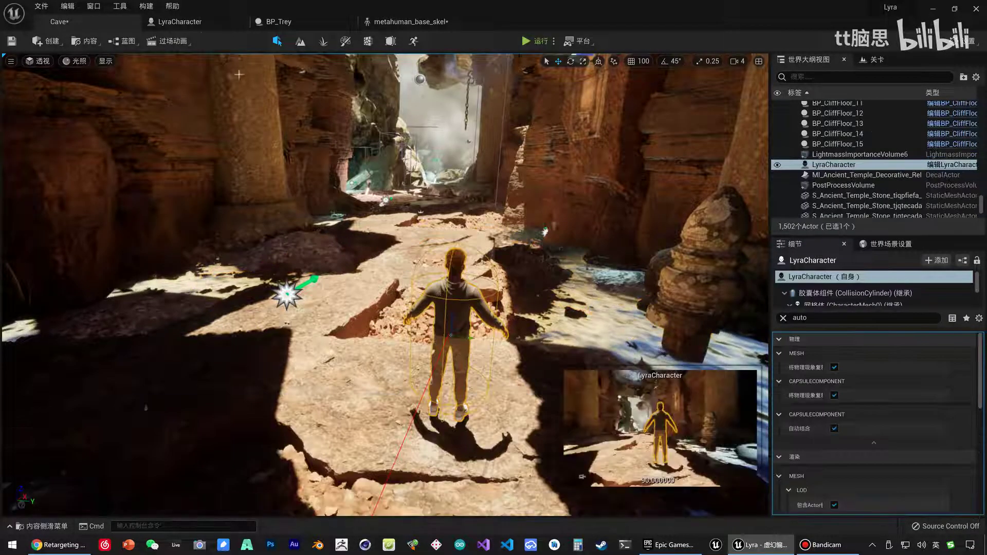
left_click(187, 23)
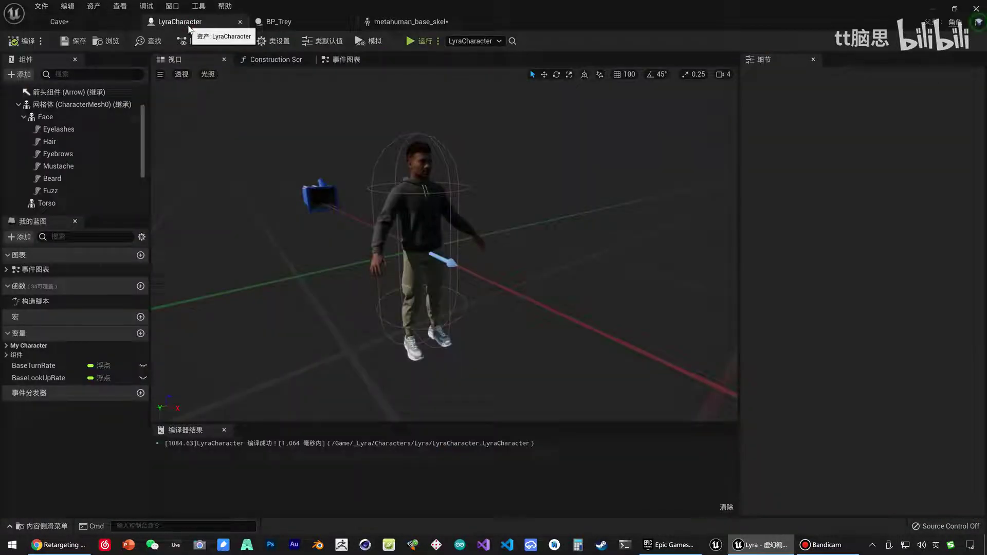
Set CharacterMesh0's Anim Class to Lyra_AnimBP_C and collapse the Face entry's grooms.
left_click(59, 106)
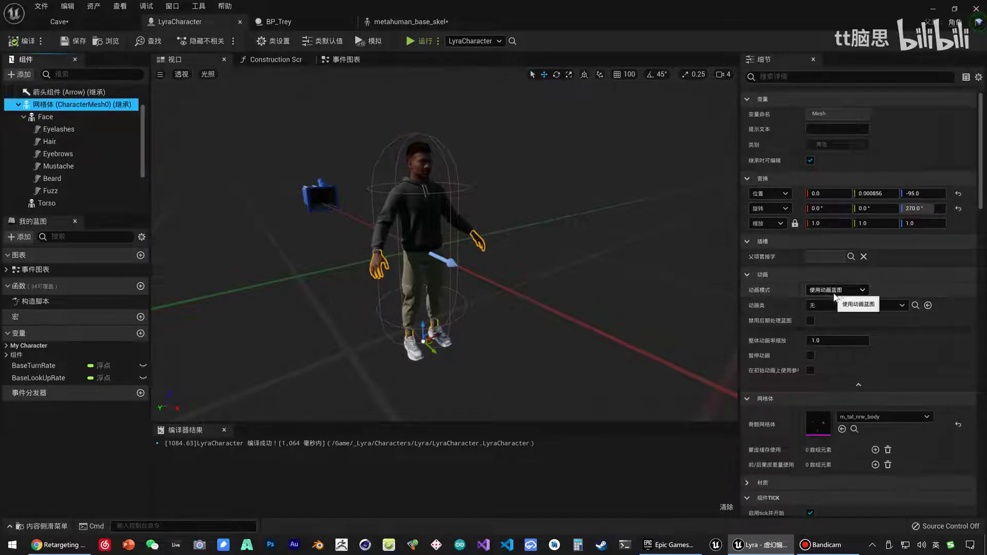
left_click(828, 305)
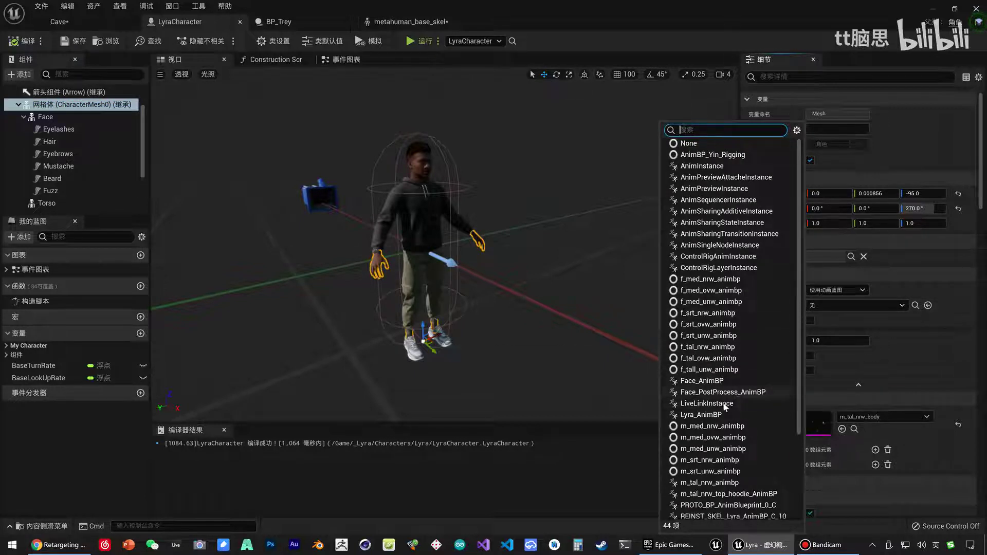
left_click(714, 415)
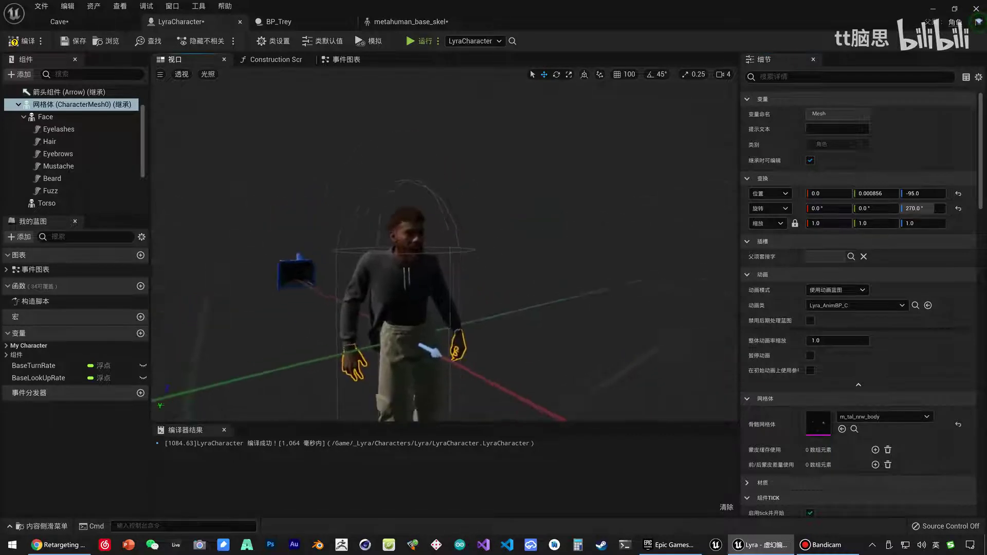
scroll(473, 288, "up", 3)
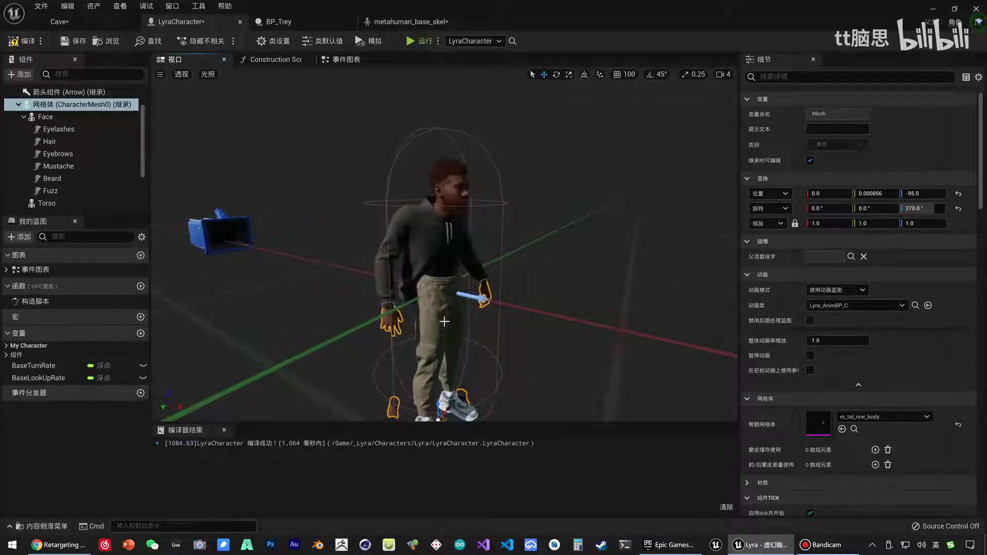
left_click(24, 116)
Give Face, Torso, Legs and Feet the AnimPreviewAttacheInstance anim class, then return to the Cave level.
left_click(46, 129)
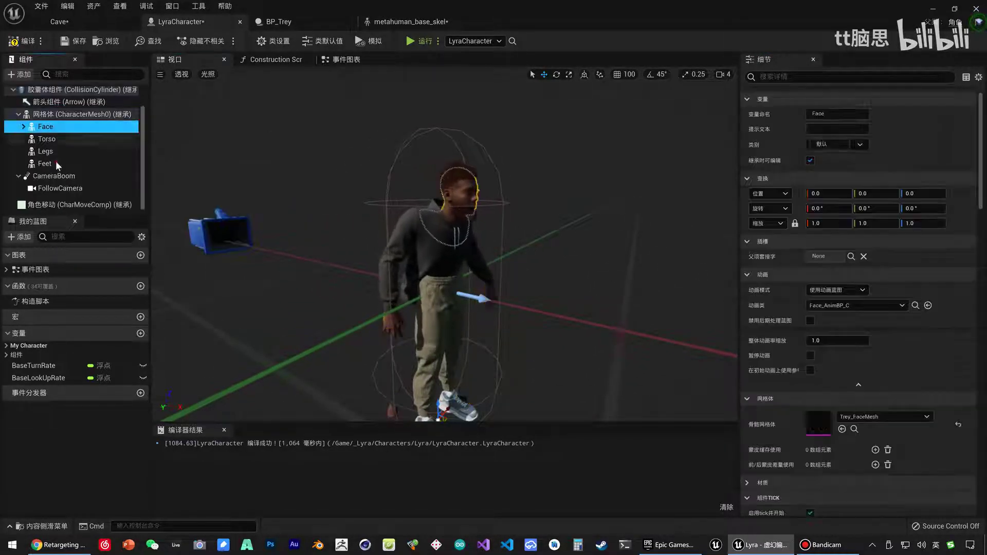
left_click(55, 162, "shift")
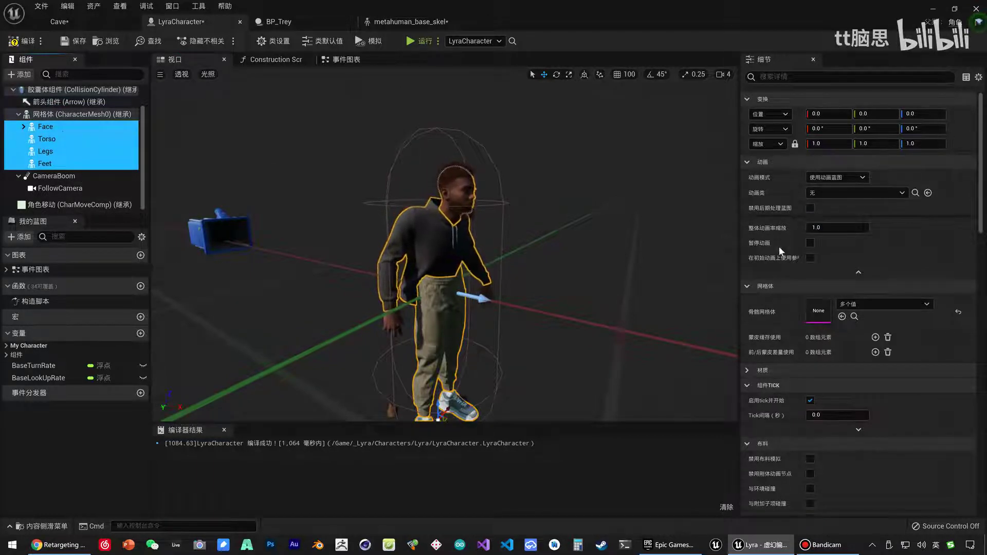
left_click(828, 193)
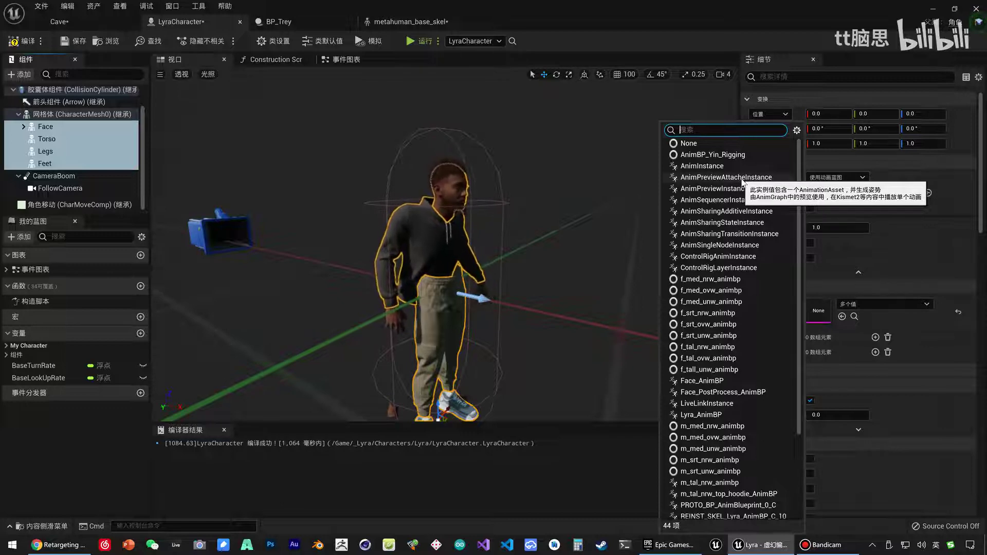
left_click(742, 177)
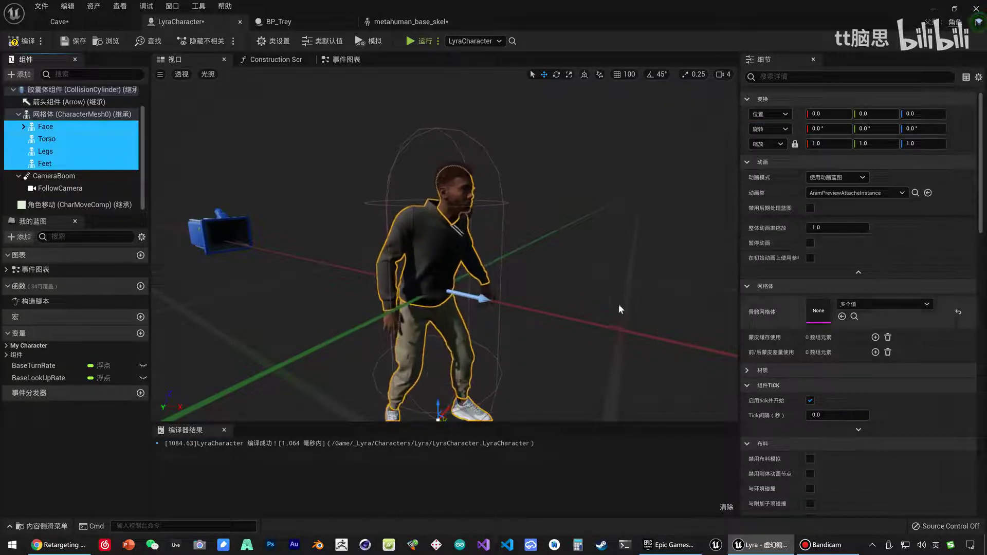
right_click_drag(526, 288, 526, 288)
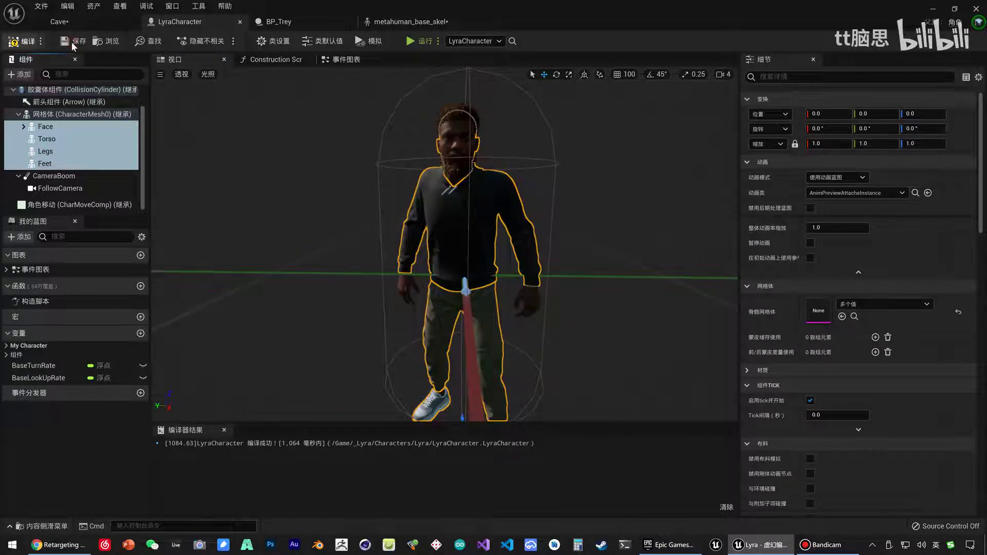
left_click(59, 21)
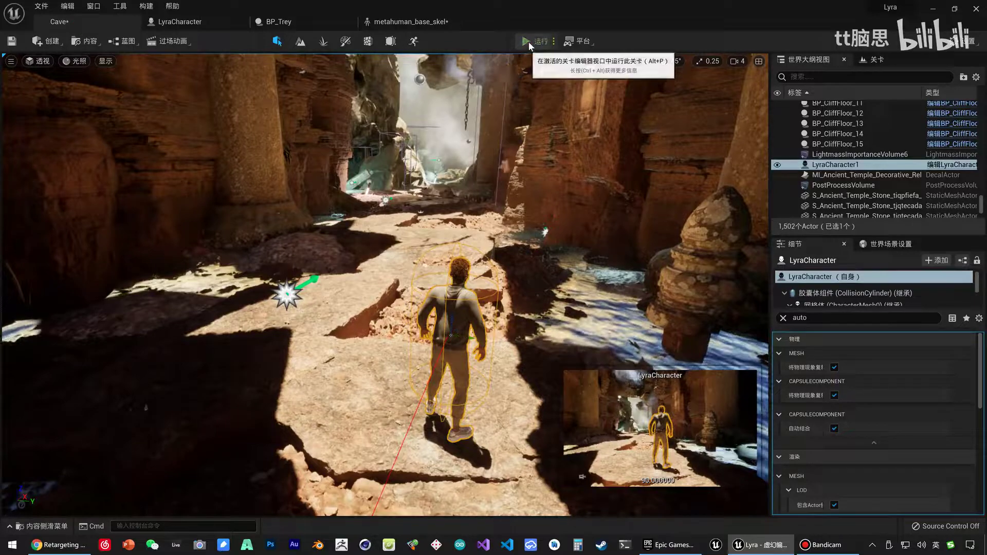
key("alt+p")
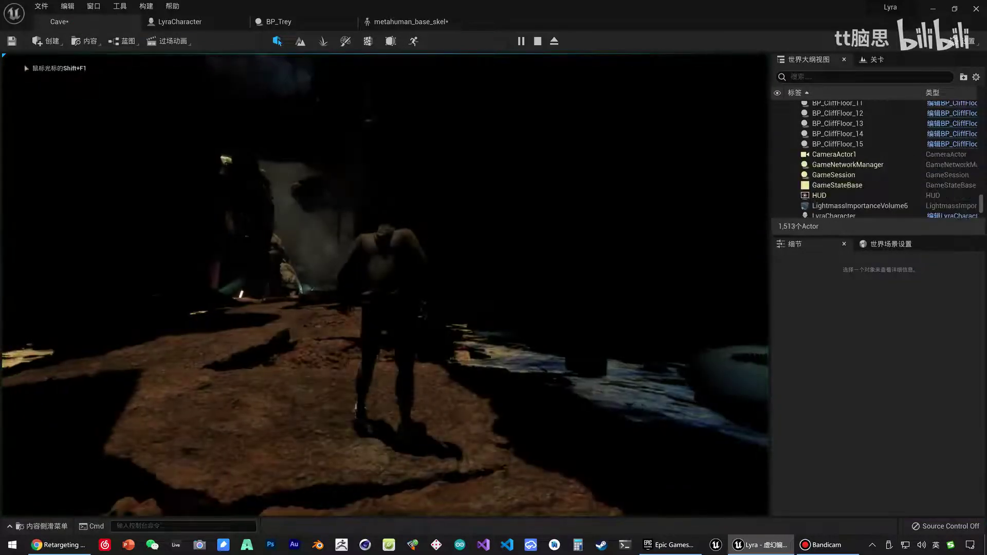
key("w")
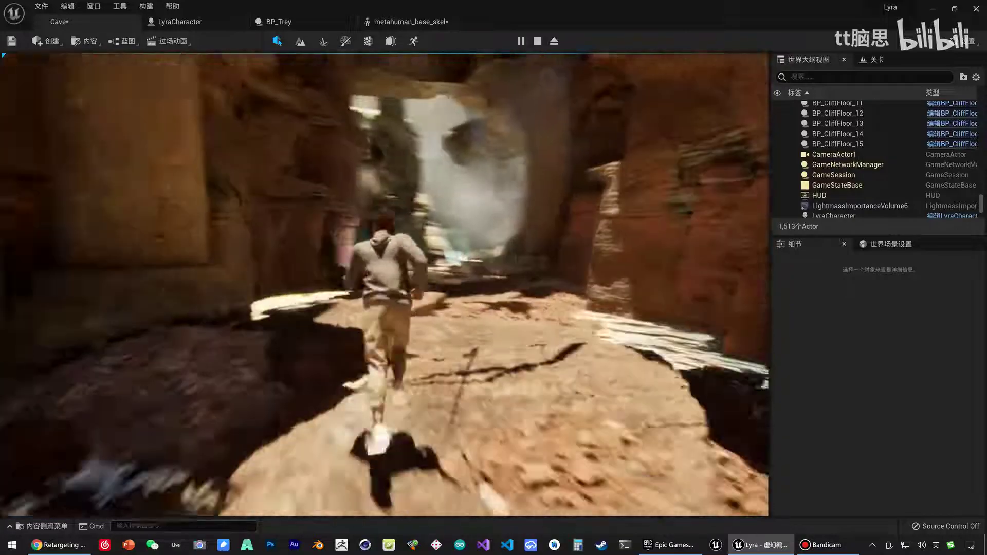
key("s")
key("s")
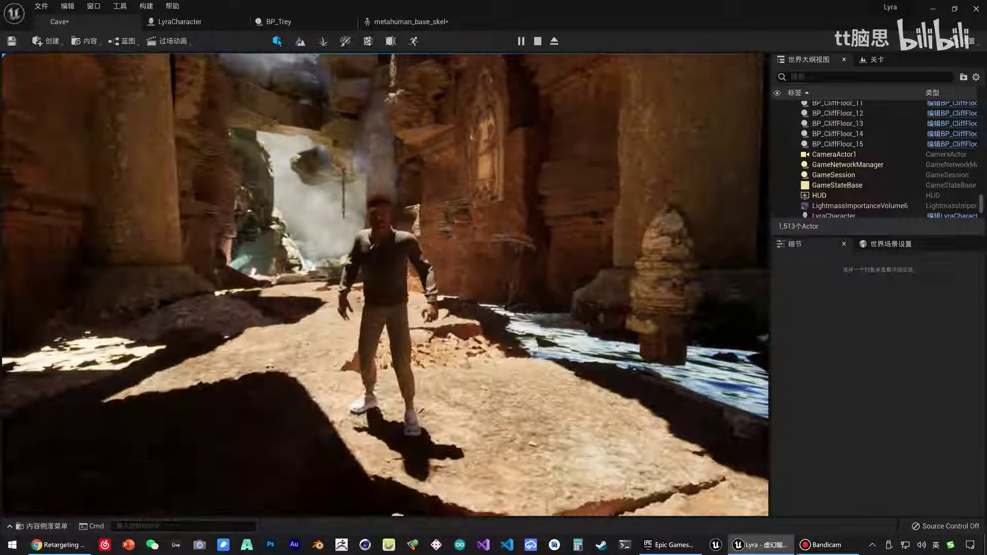
key("w")
key("Escape")
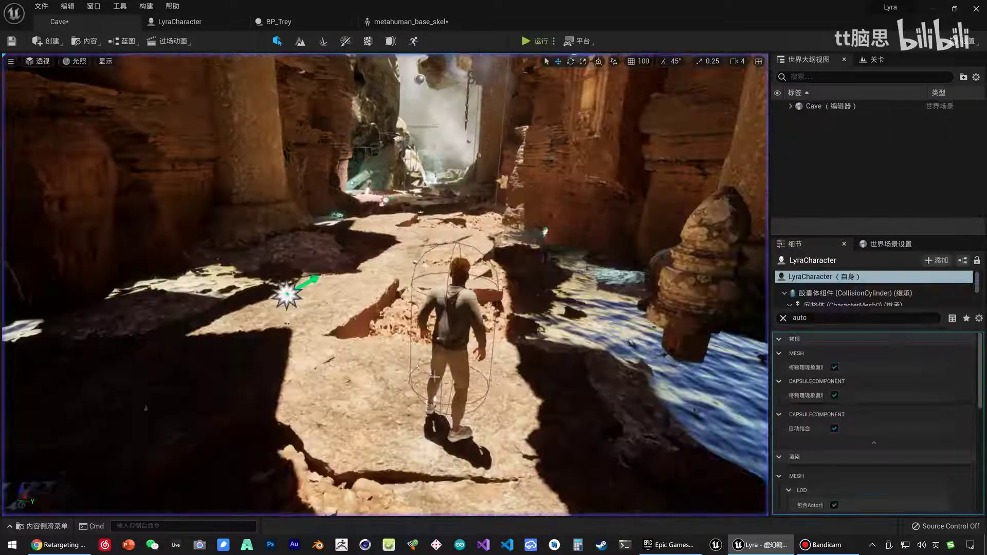